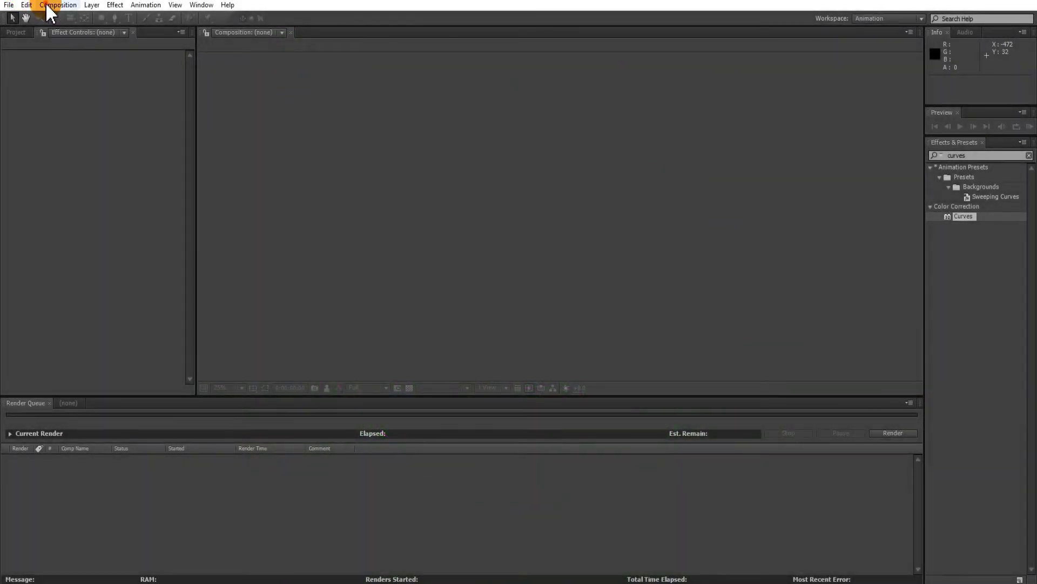
Step: Create Comp 1 at HDTV 1080 29.97 with a 0;00;15;00 duration
left_click(47, 6)
left_click(89, 18)
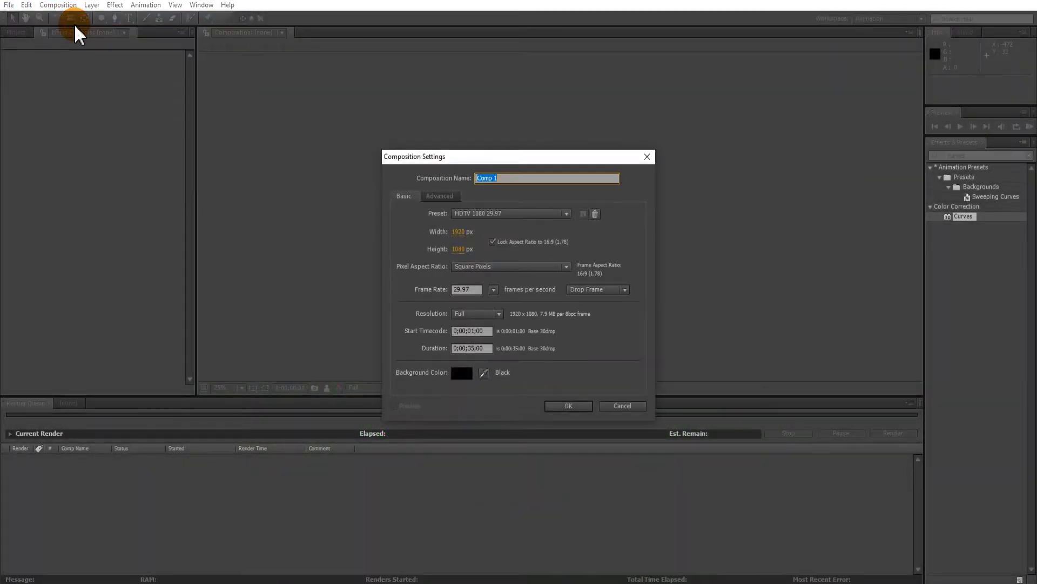
left_click(472, 348)
type("1500")
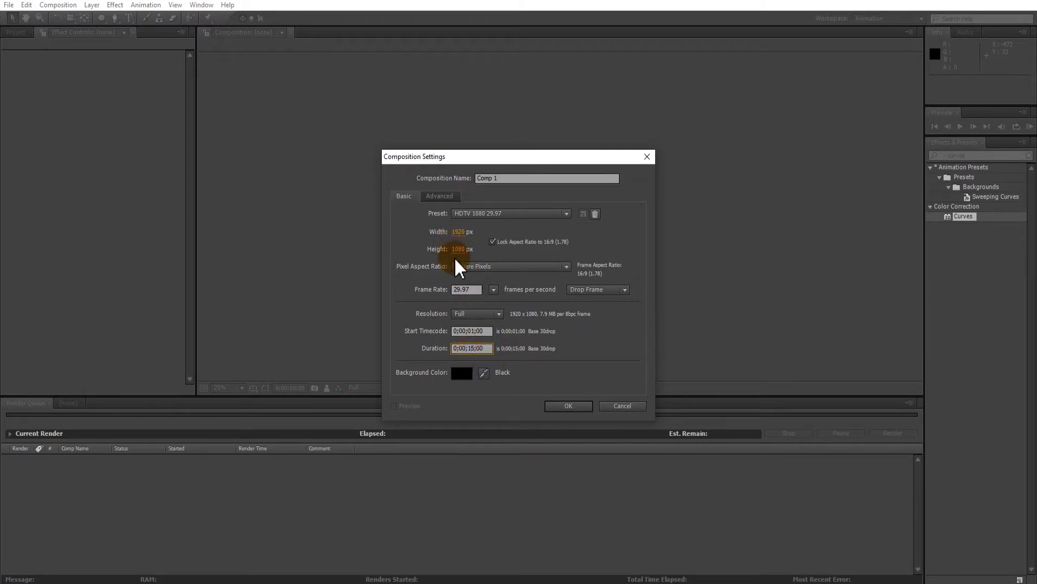
left_click(564, 407)
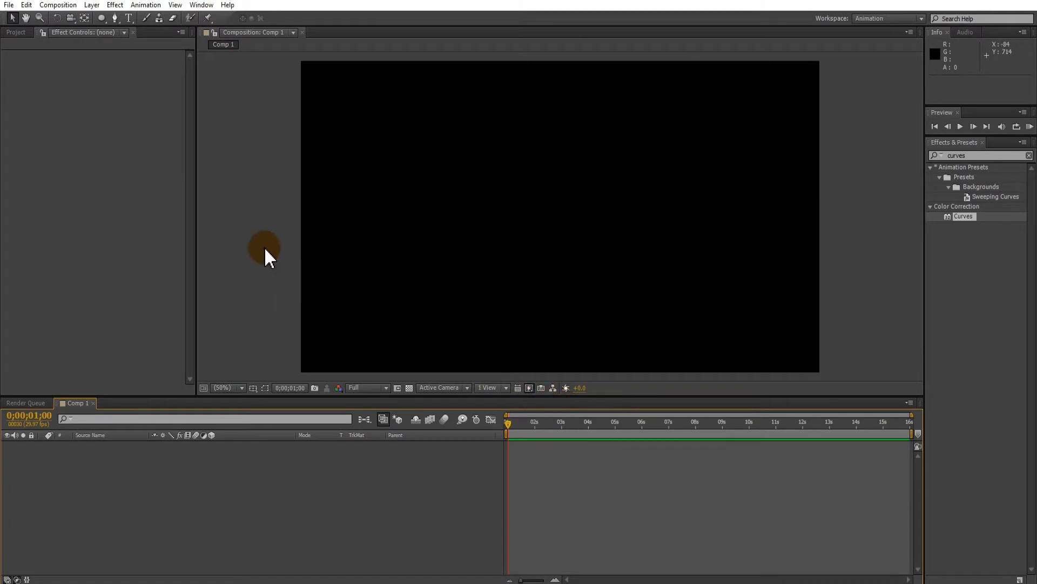
Step: Add a full-frame black solid named BG
left_click(92, 5)
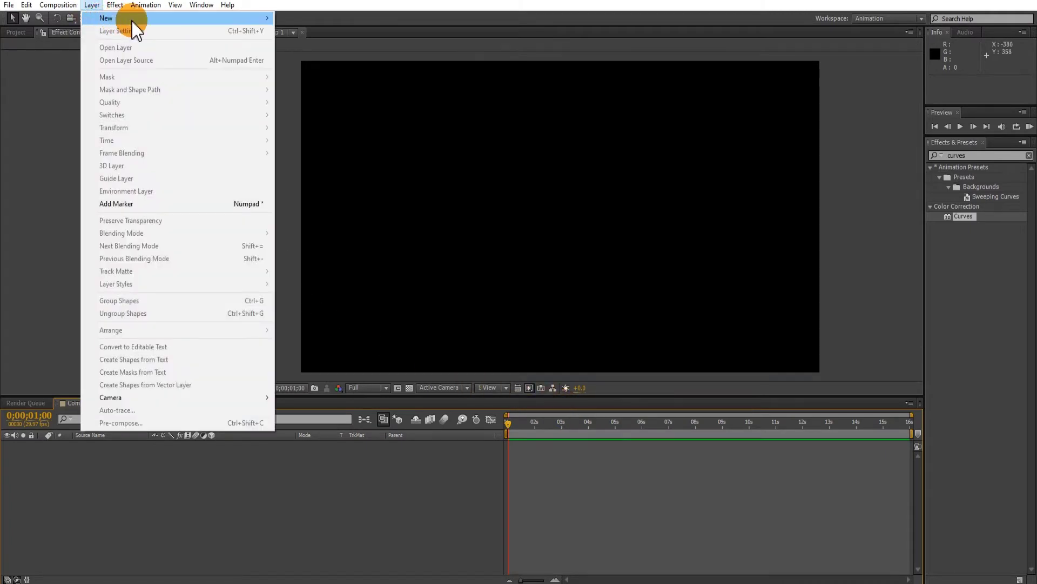
mouse_move(252, 21)
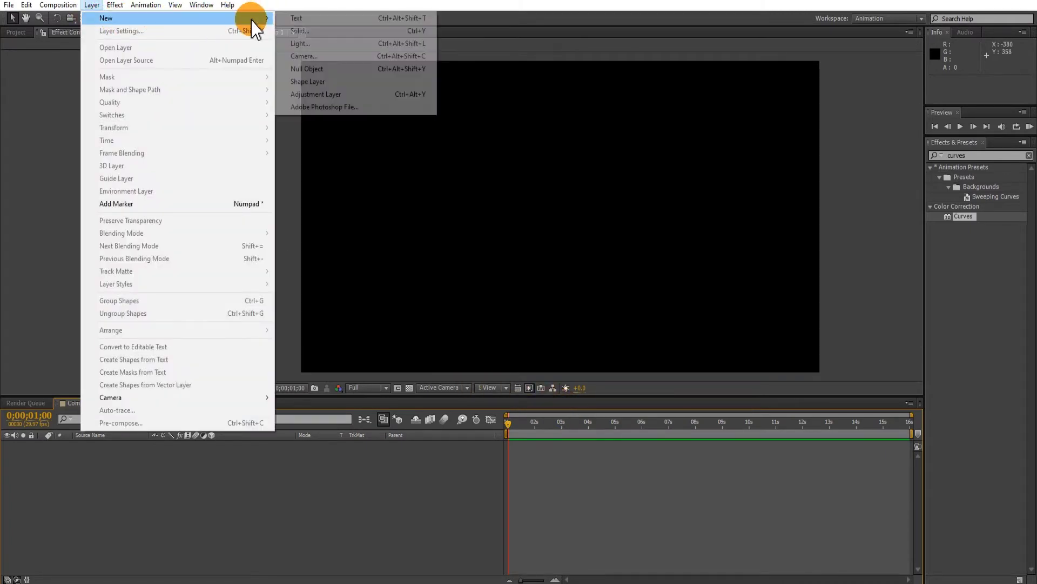
left_click(300, 31)
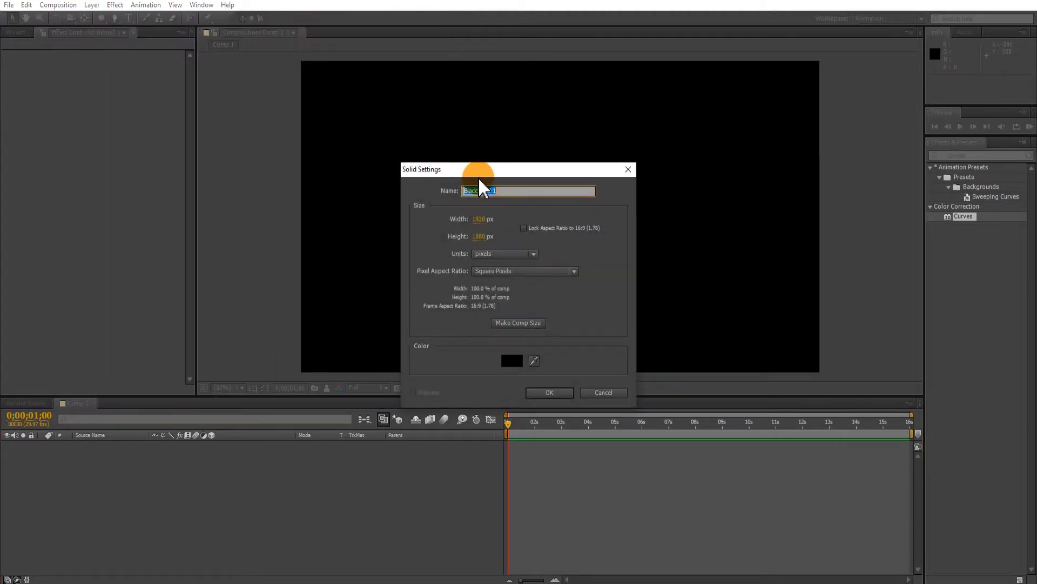
type("BG")
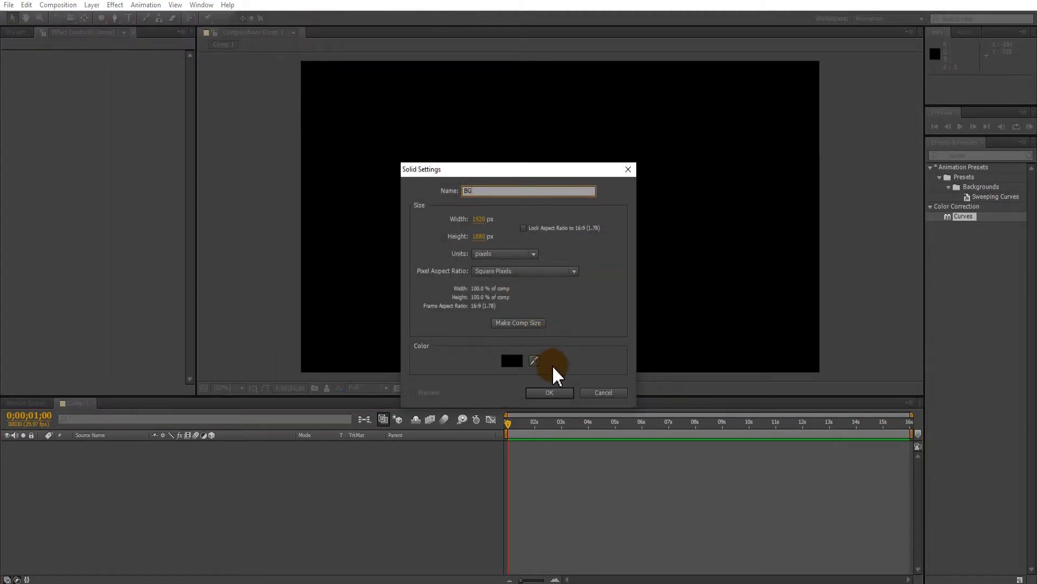
left_click(556, 394)
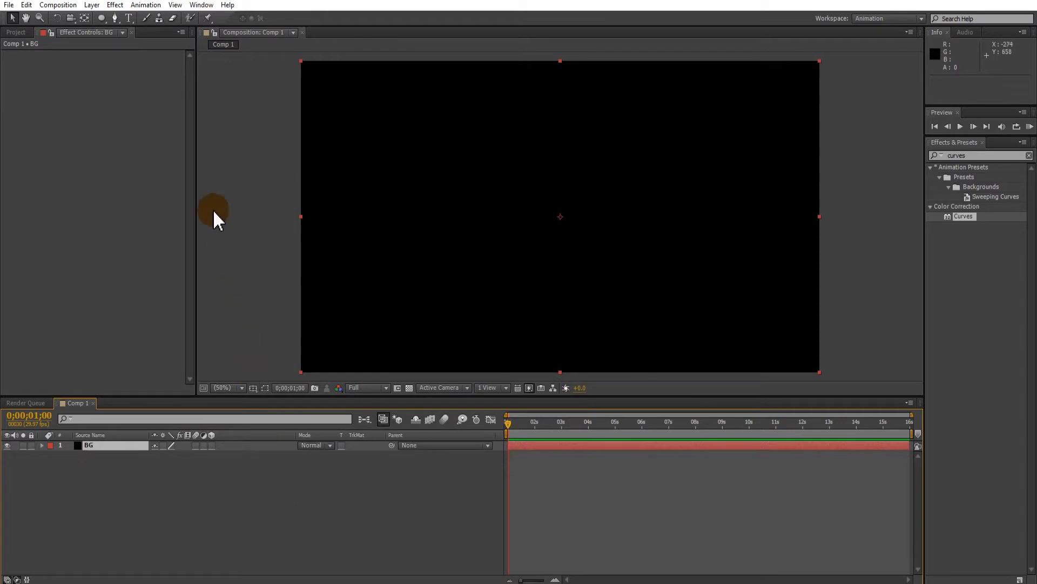
Step: Add a second black solid, keeping the default name Black Solid 1
left_click(91, 6)
mouse_move(95, 17)
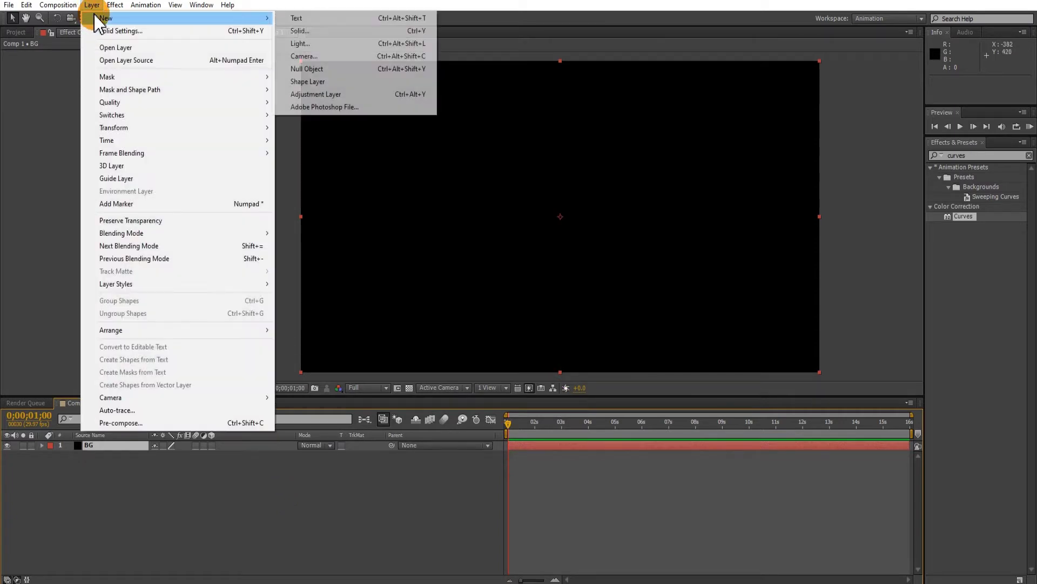
left_click(338, 32)
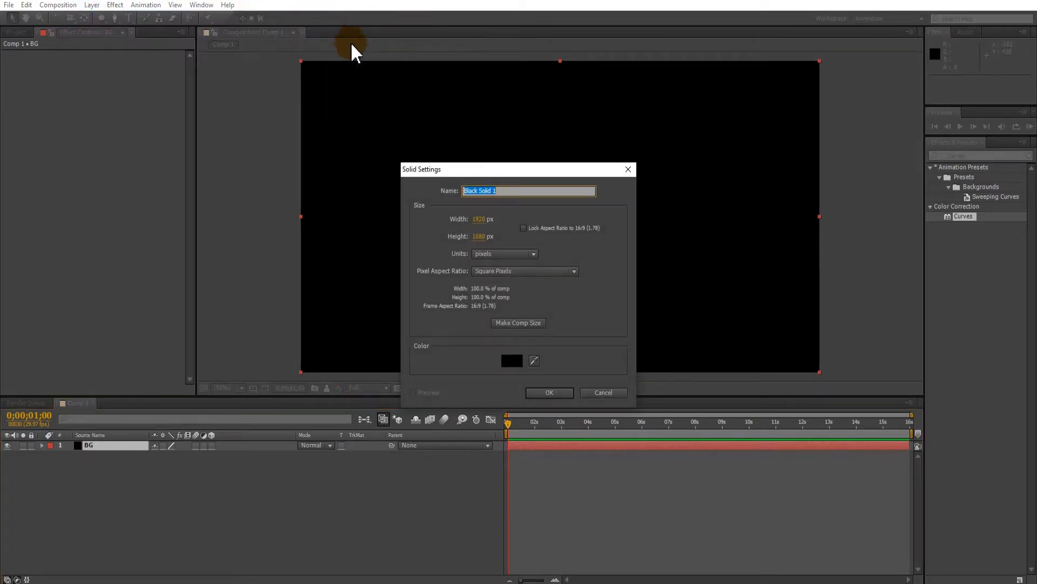
left_click(554, 390)
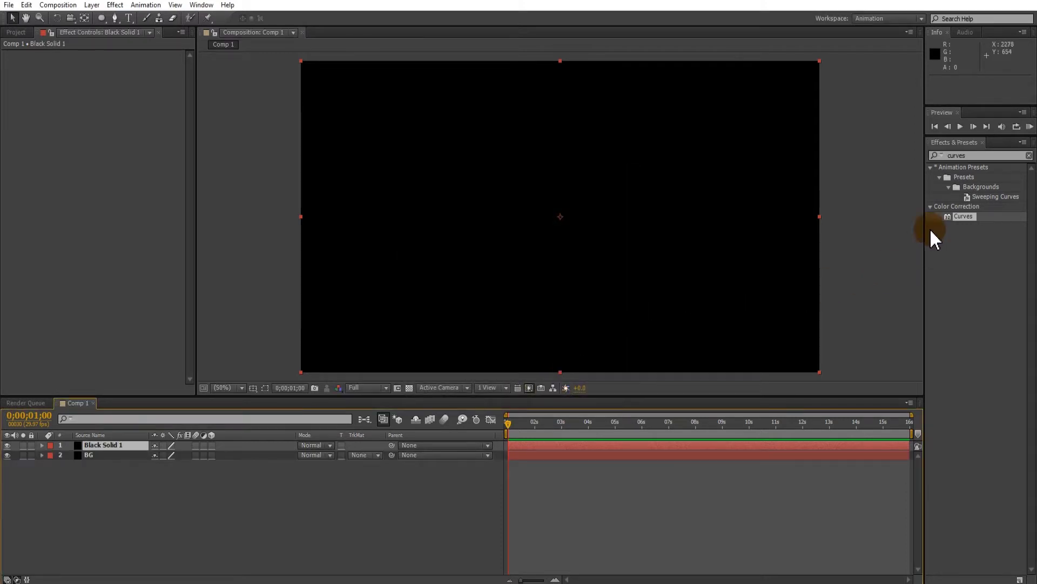
Step: Search the effects for 'frac' and apply Fractal Noise to Black Solid 1
left_click(973, 156)
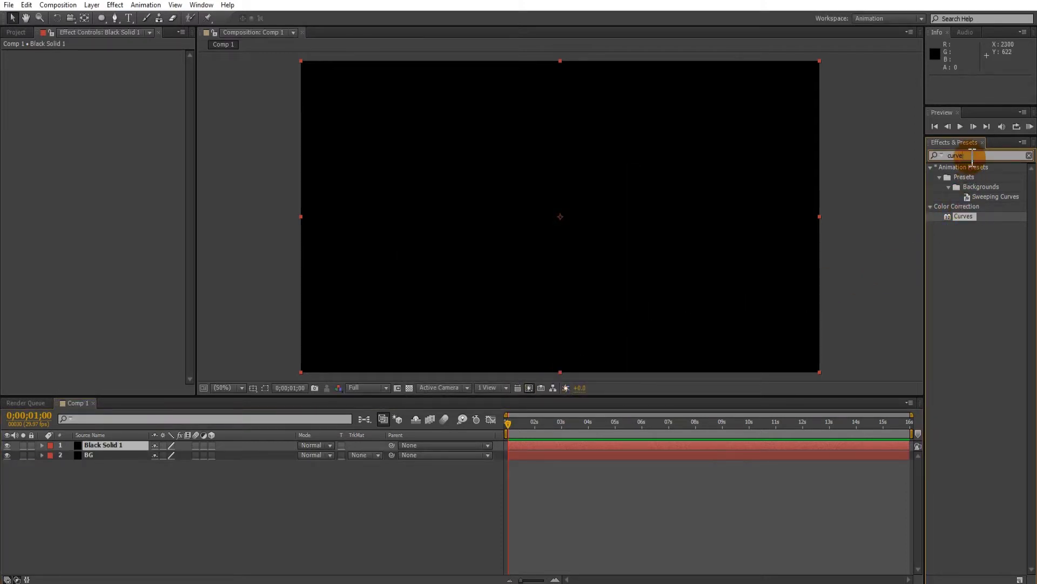
type("frac")
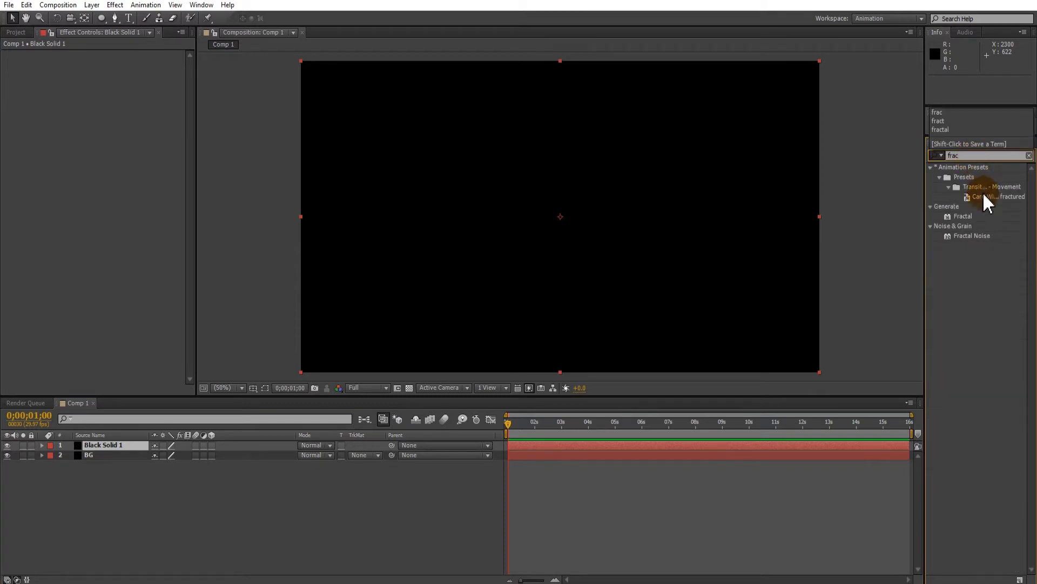
left_click(977, 236)
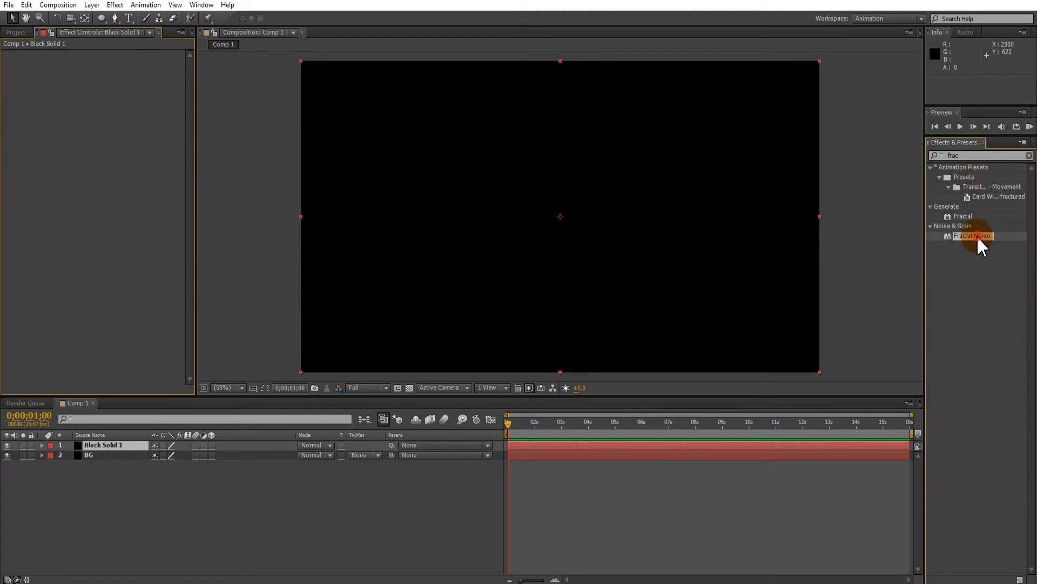
double_click(976, 235)
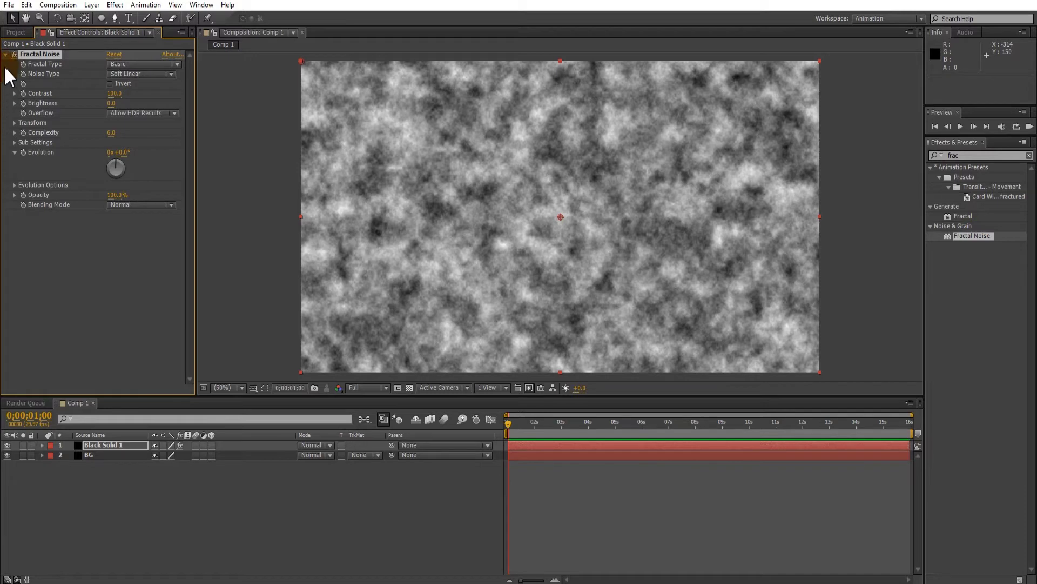
Step: Set Fractal Noise Contrast to 190.3 and Brightness to -4.9, expanding its Transform settings
left_click(15, 94)
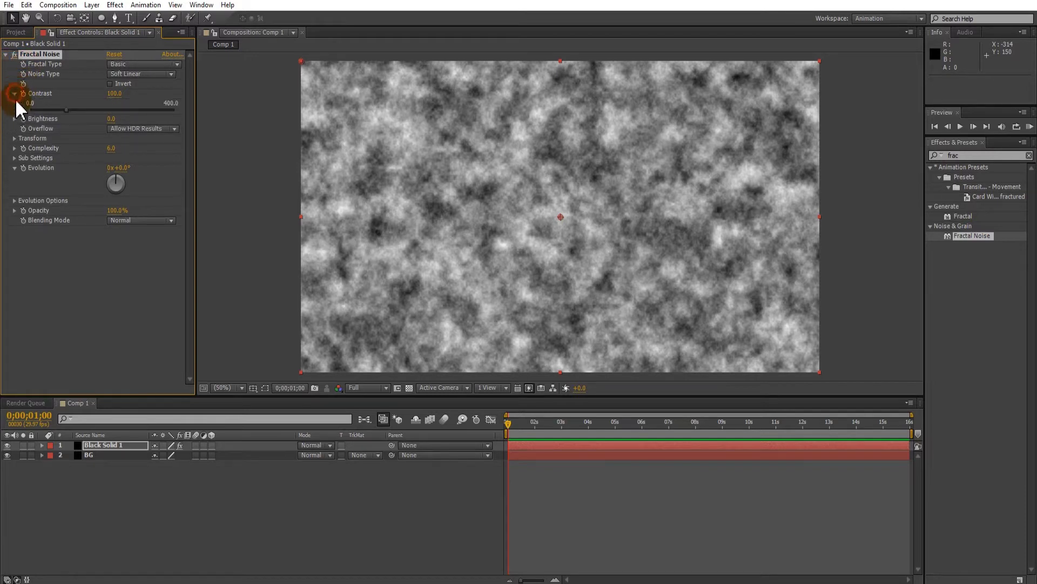
left_click(15, 119)
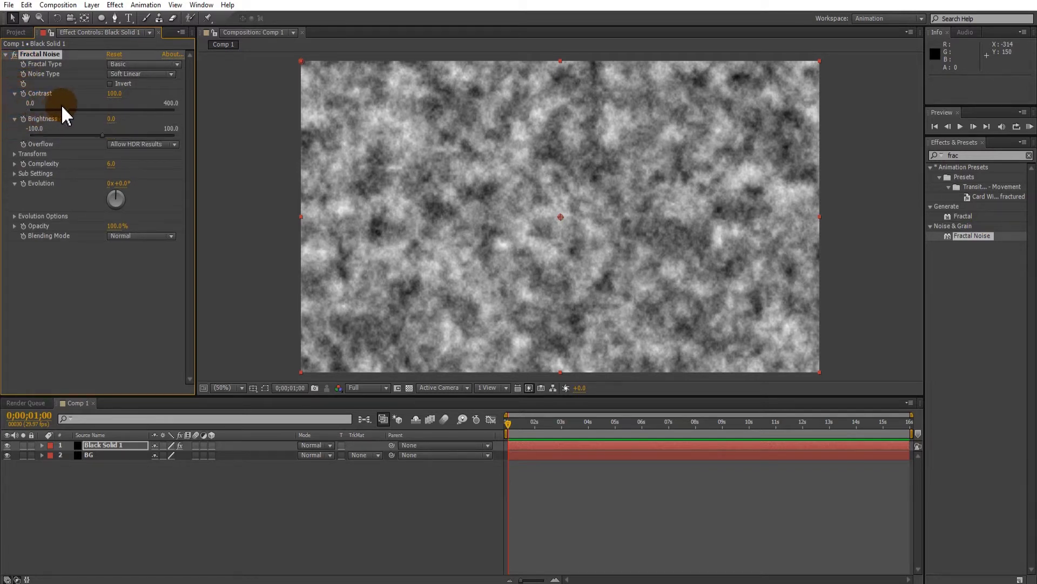
mouse_move(92, 115)
left_mouse_down()
mouse_move(102, 116)
mouse_move(99, 135)
left_mouse_up()
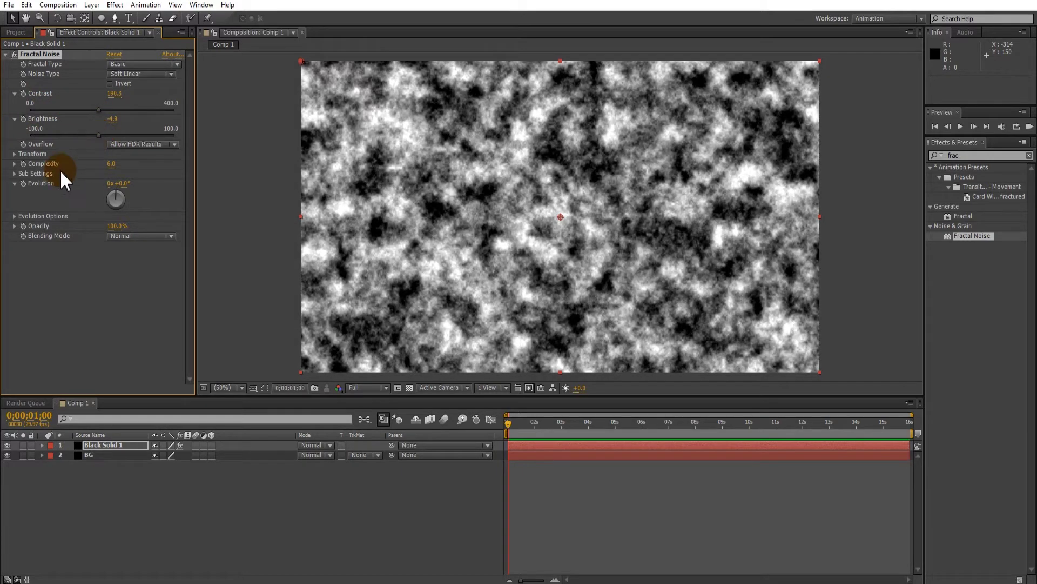
left_click(14, 155)
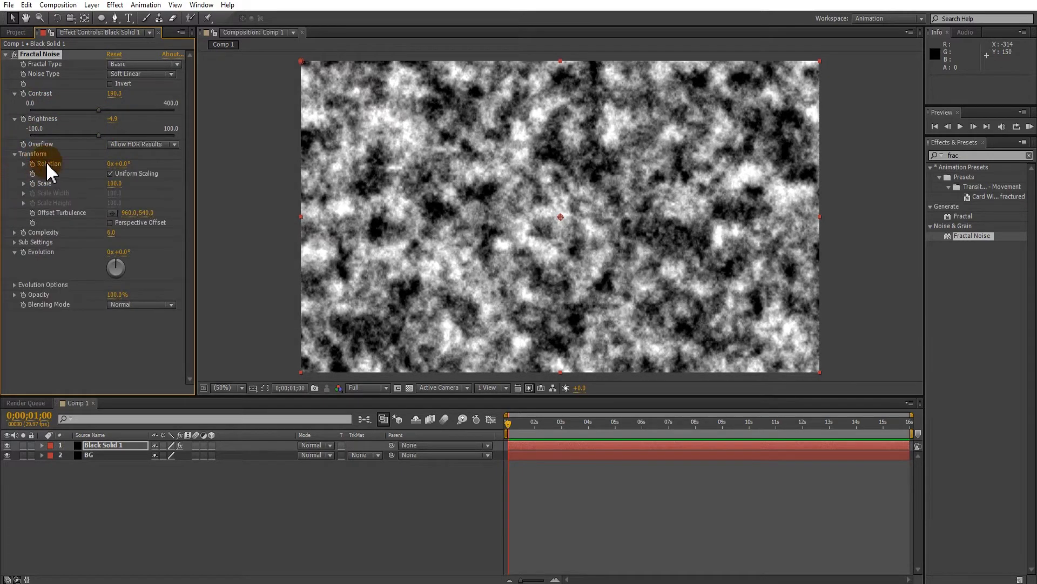
left_click(24, 163)
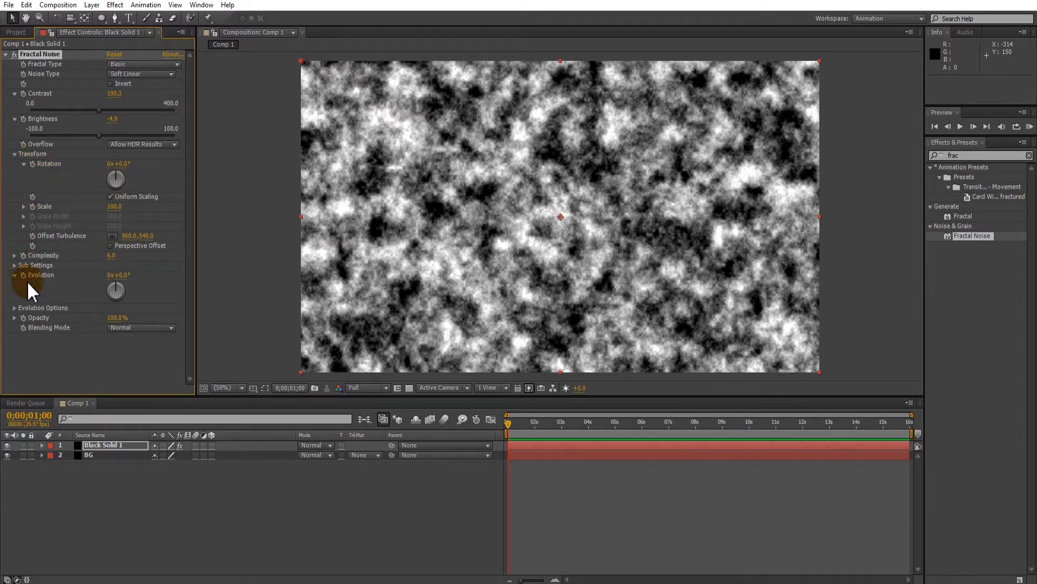
left_click(22, 276)
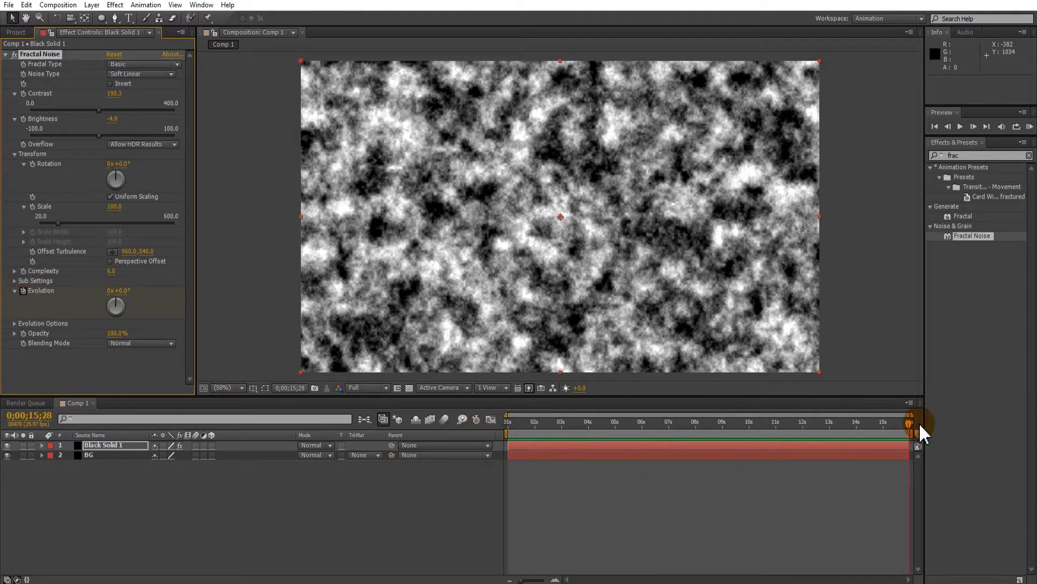
left_click_drag(921, 433, 920, 433)
Step: Set Evolution to 1x+5.0°, raise Complexity, and rotate the noise pattern to 71°
left_click(106, 292)
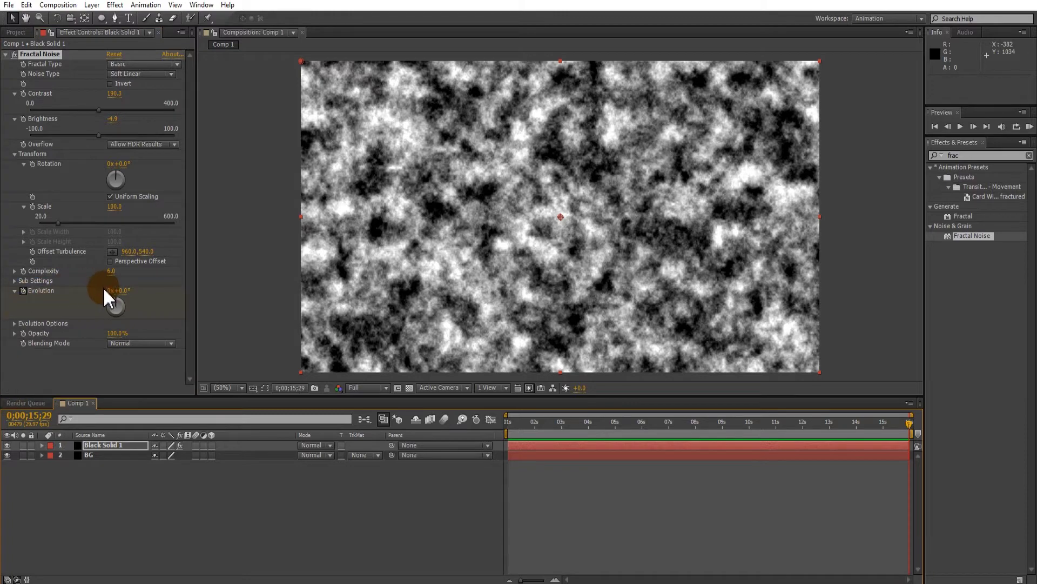
mouse_move(117, 306)
left_mouse_down()
mouse_move(113, 326)
mouse_move(117, 297)
left_mouse_up()
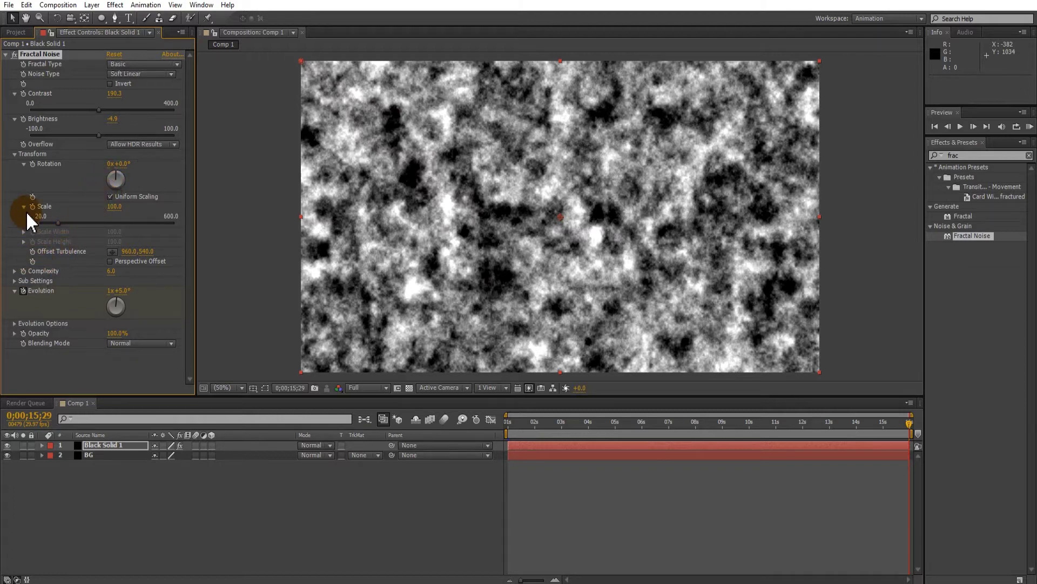
left_click(15, 271)
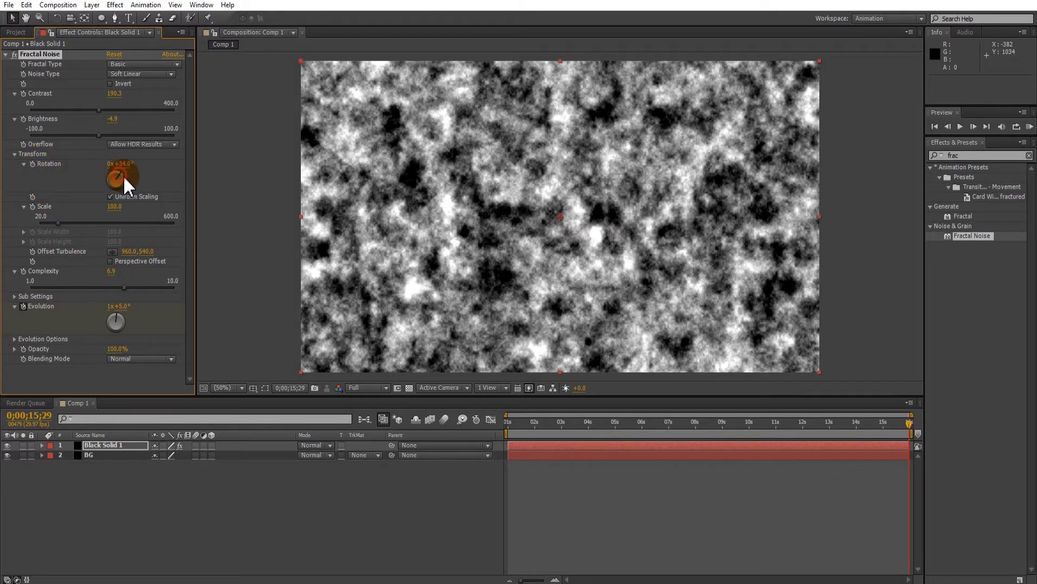
left_click_drag(116, 173, 125, 177)
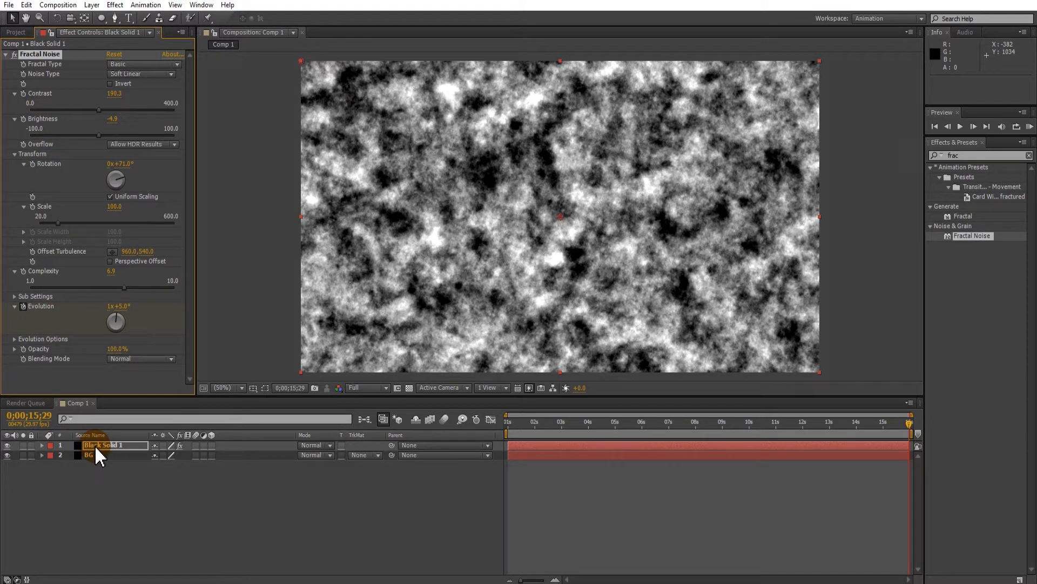
Step: Duplicate the Fractal Noise solid
key("ctrl+d")
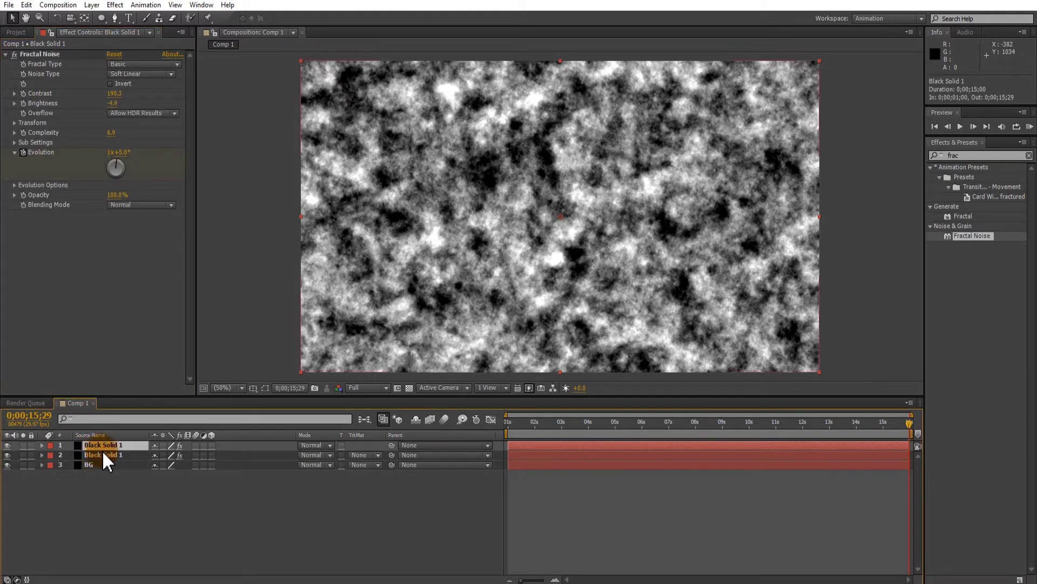
left_click(104, 455)
left_click(104, 445)
left_click(106, 445)
Step: Raise the top layer's Contrast to about 296 and lower Brightness to -21.3
left_click(15, 93)
left_click(14, 118)
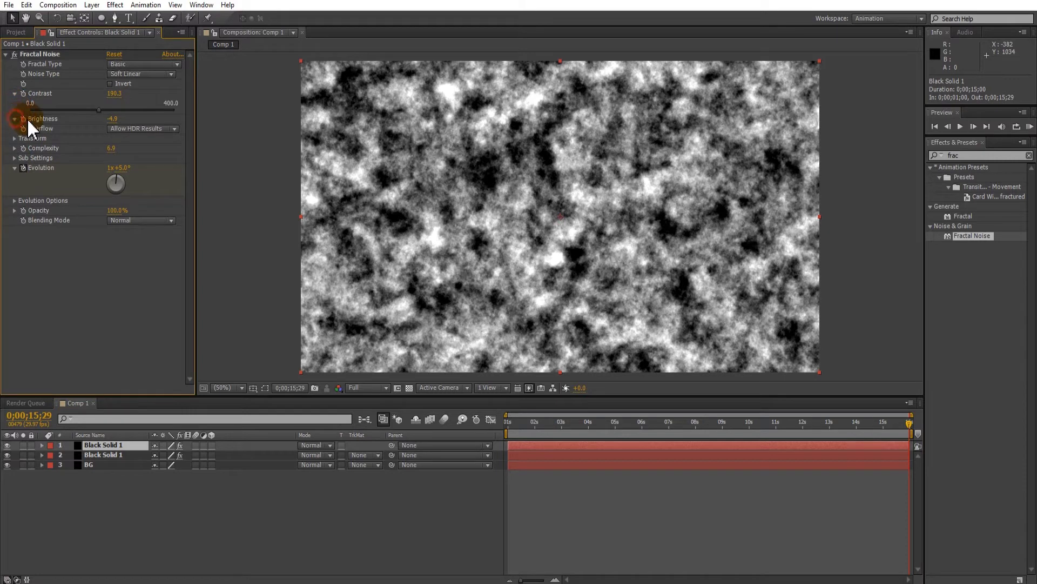
left_click(111, 110)
left_click(136, 110)
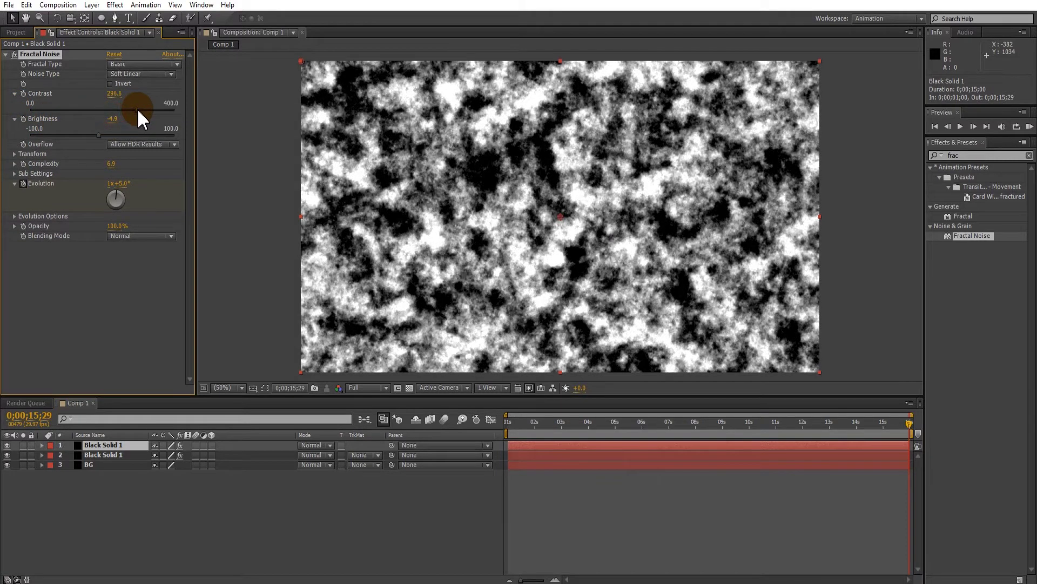
left_click_drag(101, 137, 89, 137)
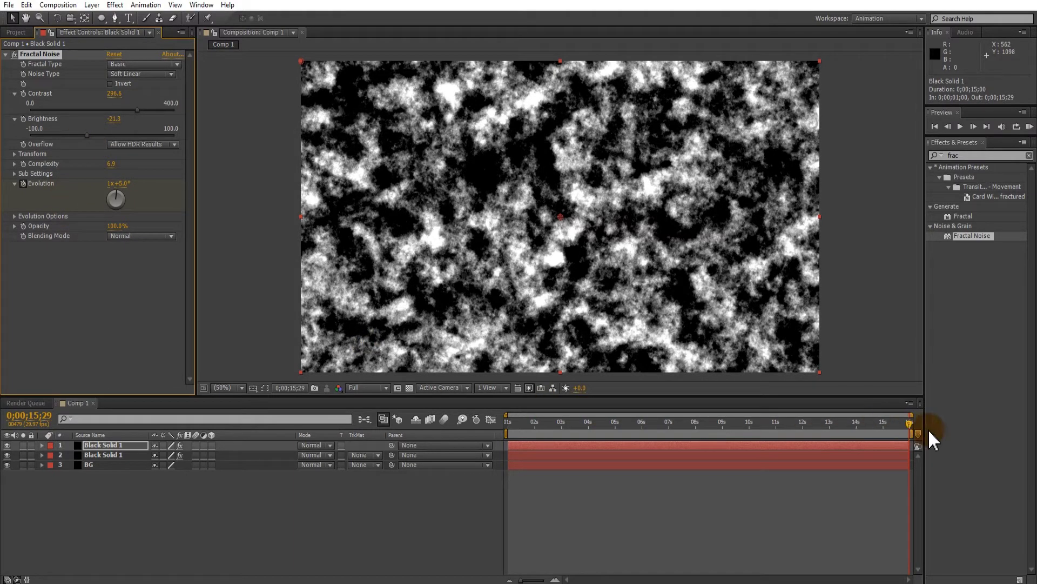
Step: Near the end, keyframe Evolution to 1x+295.0°; set Complexity 8.3, Rotation 126°, Scale 161.5
left_click_drag(909, 423, 907, 425)
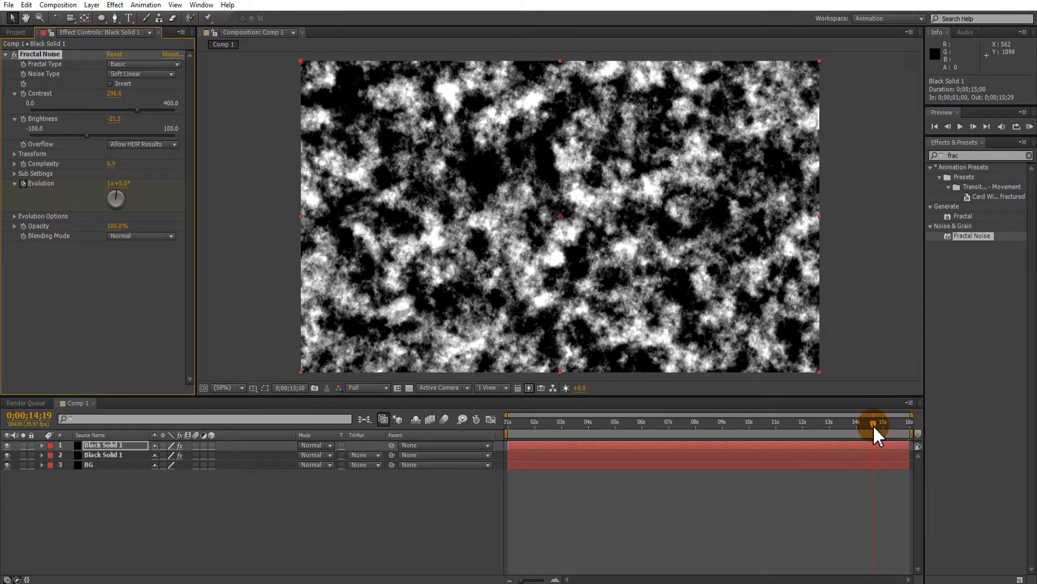
left_click(814, 403)
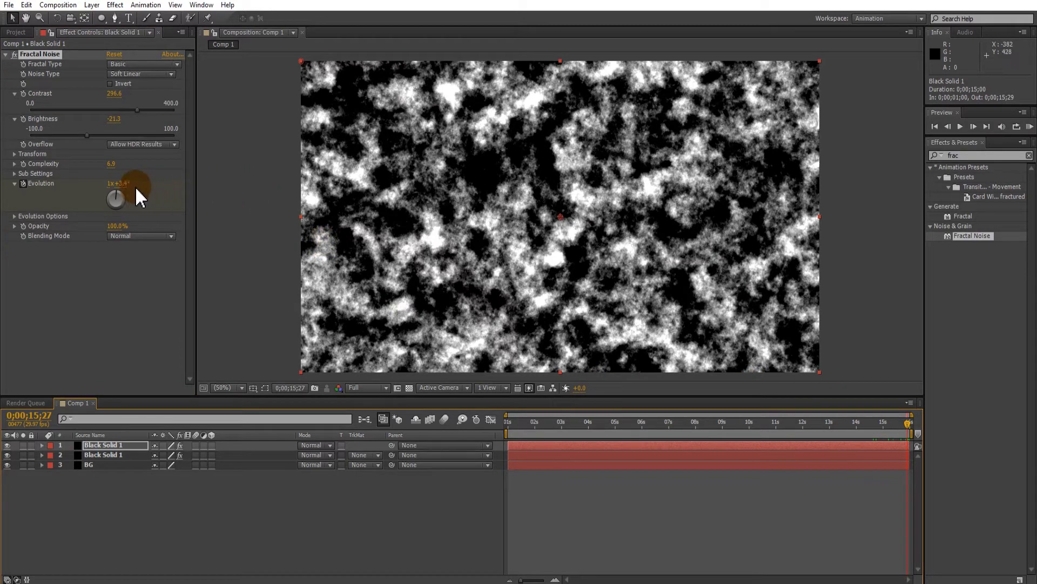
mouse_move(117, 193)
left_mouse_down()
mouse_move(108, 207)
mouse_move(102, 193)
left_mouse_up()
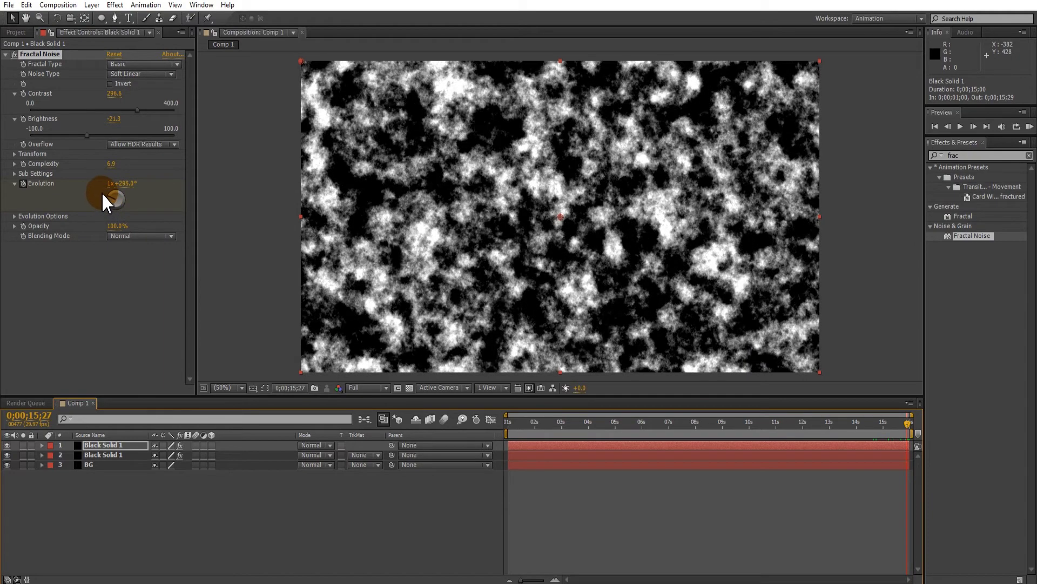
left_click(15, 165)
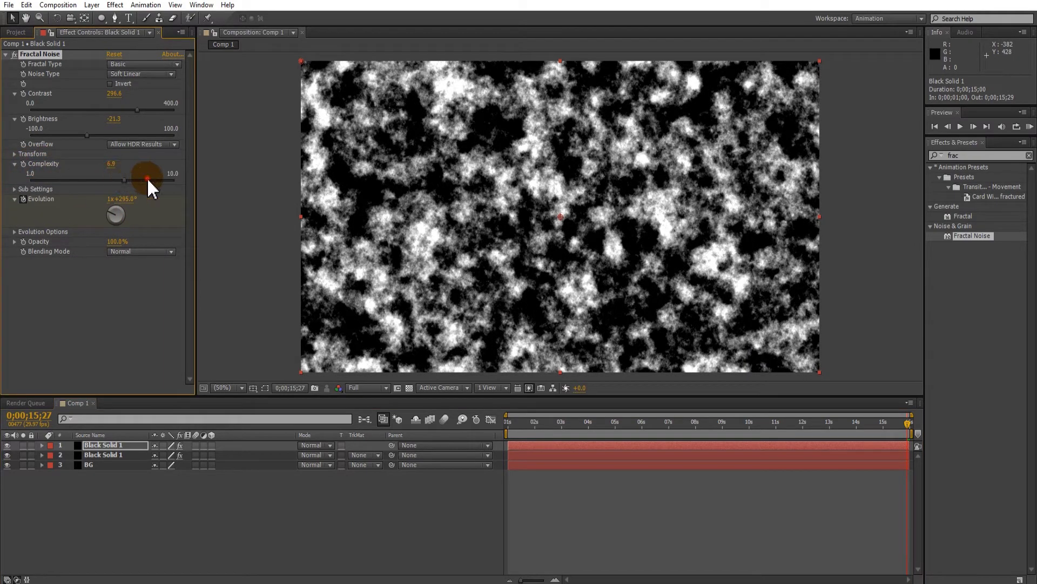
left_click(14, 232)
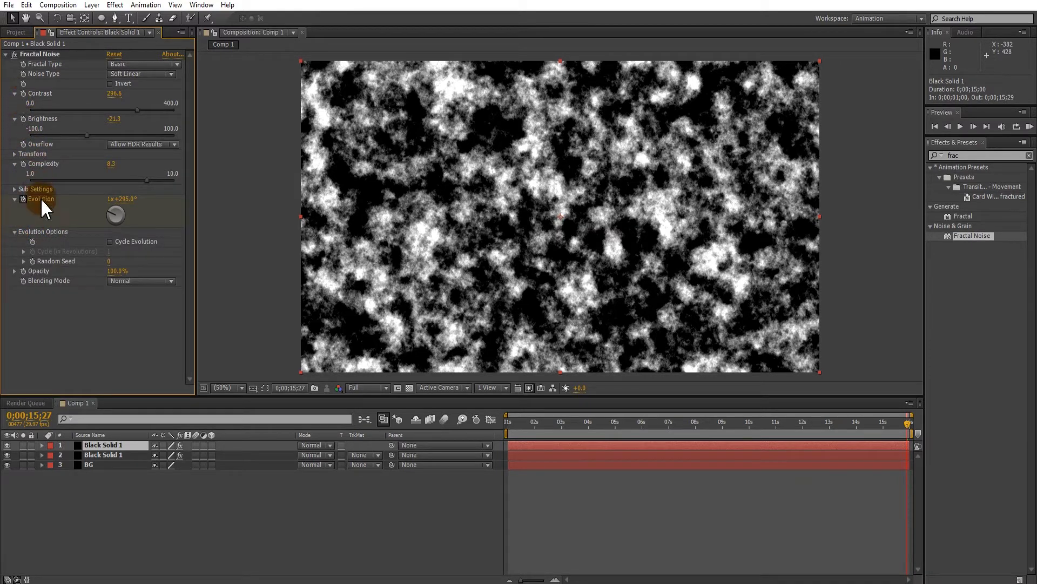
left_click(14, 154)
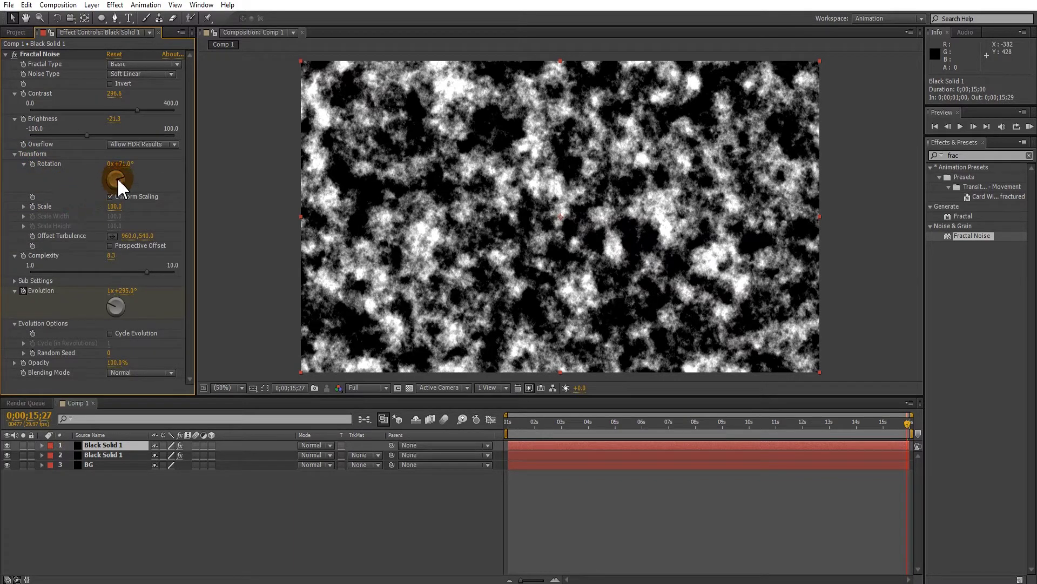
left_click_drag(118, 177, 122, 184)
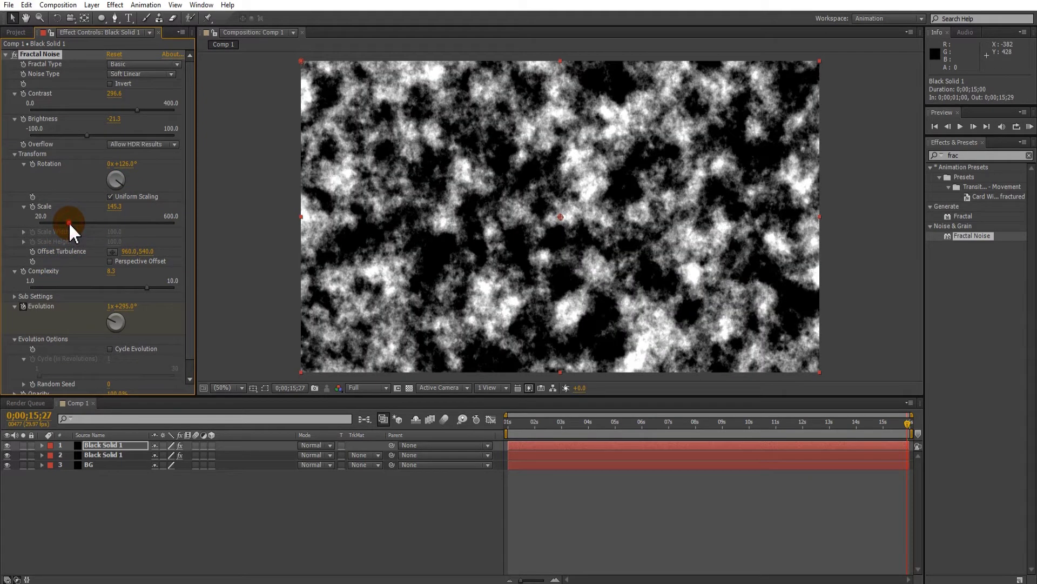
left_click_drag(70, 221, 72, 222)
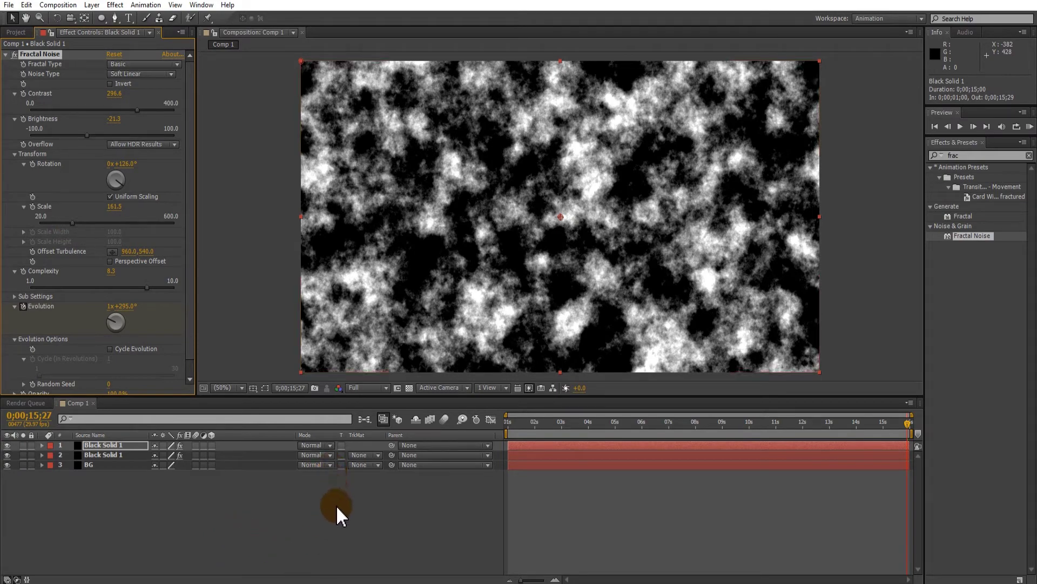
Step: Set the top noise layer's blend mode to Screen and scrub the timeline to preview it
left_click(330, 445)
left_click(378, 227)
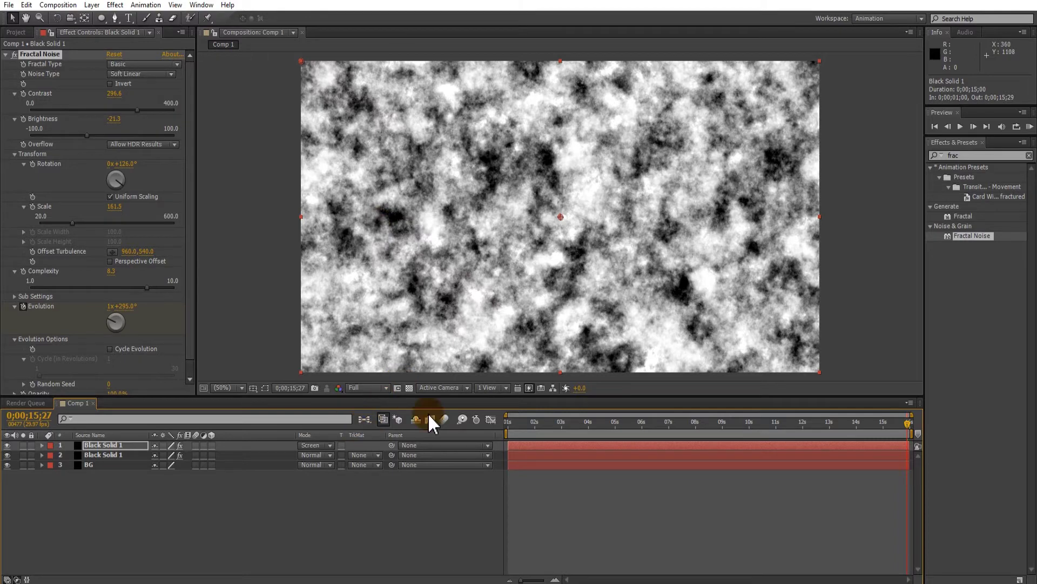
mouse_move(907, 422)
left_mouse_down()
mouse_move(532, 419)
mouse_move(625, 419)
left_mouse_up()
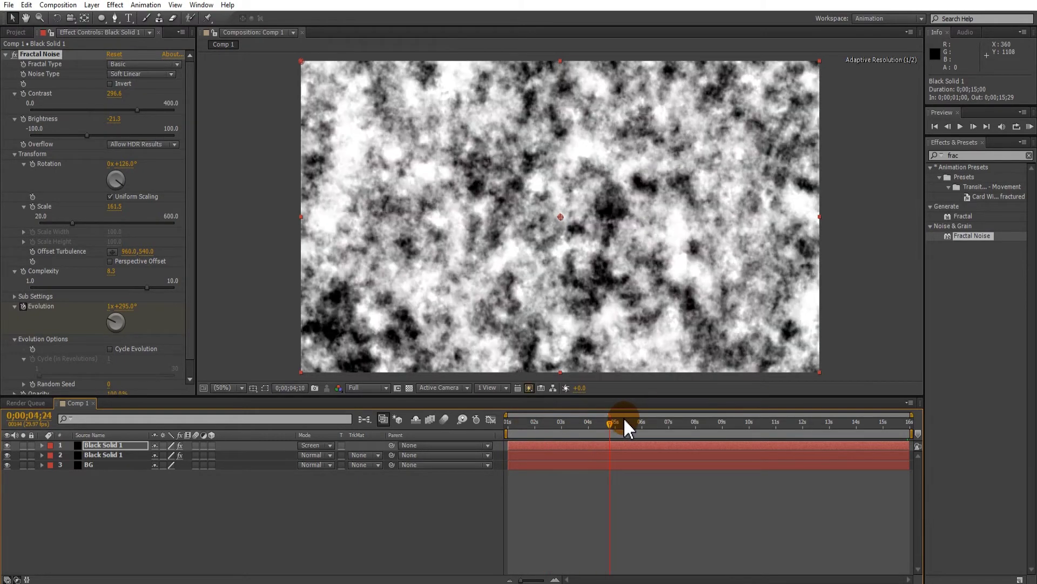
left_click_drag(625, 419, 731, 422)
left_click_drag(666, 431, 500, 430)
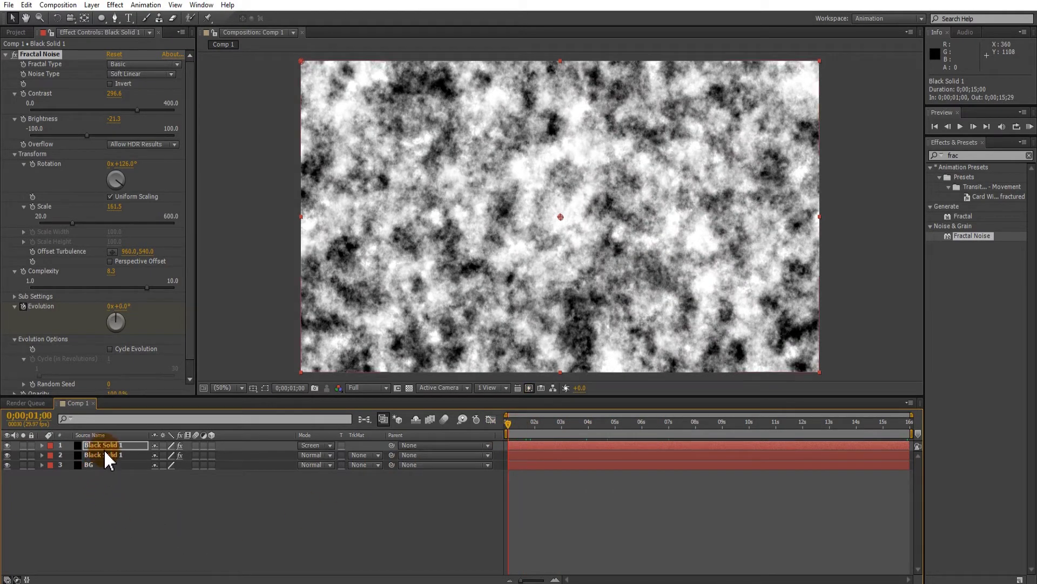
left_click(108, 454, "ctrl")
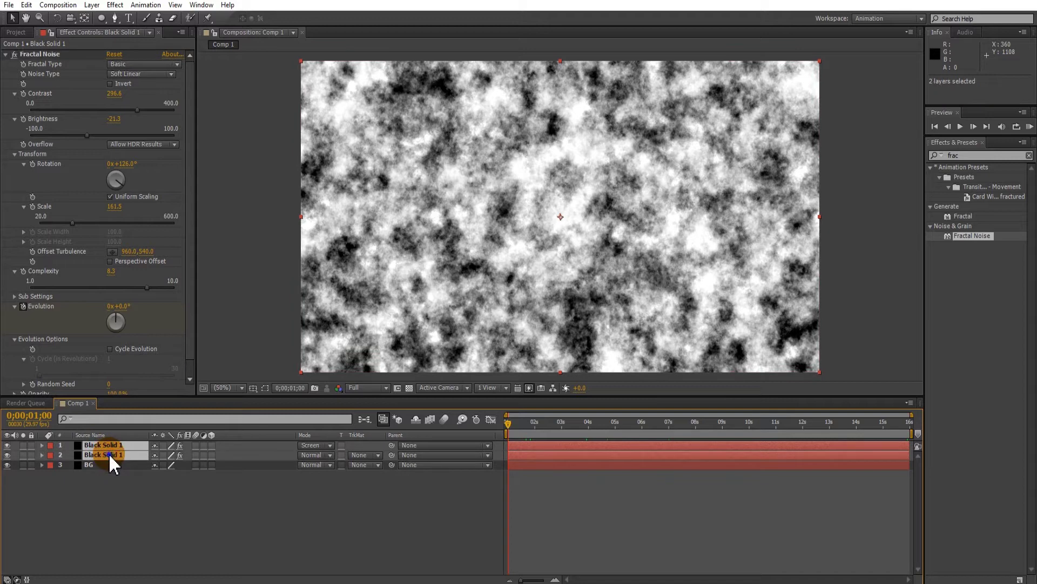
Step: Pre-compose both noise solids into a new composition named Fractals
right_click(109, 454)
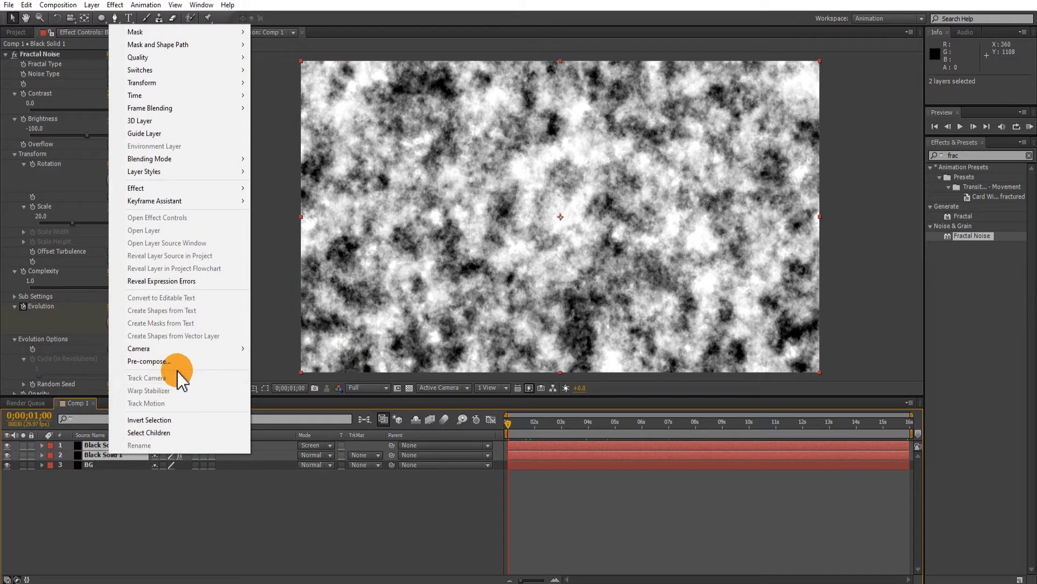
left_click(177, 361)
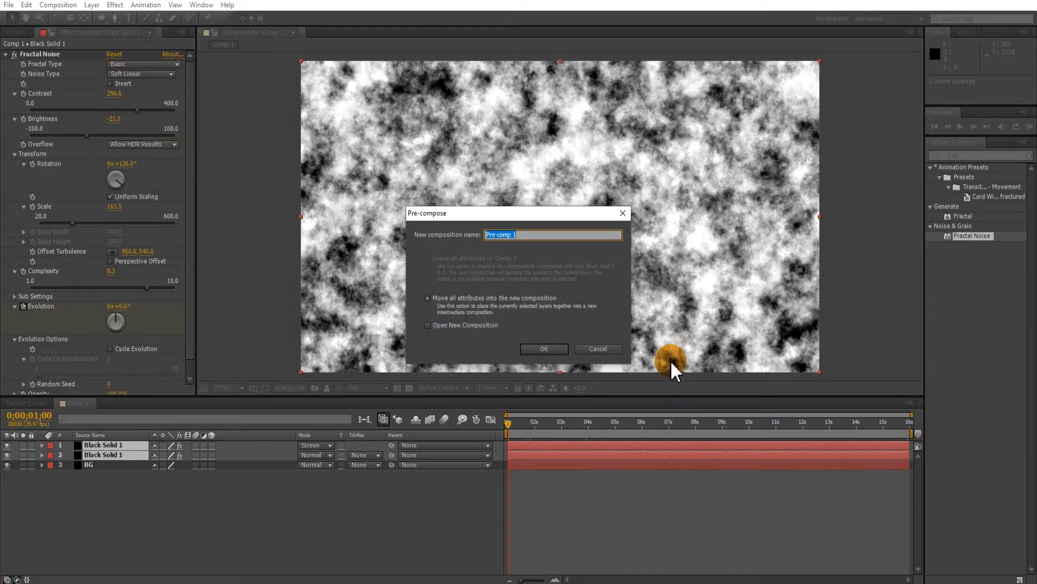
type("als")
left_click(535, 349)
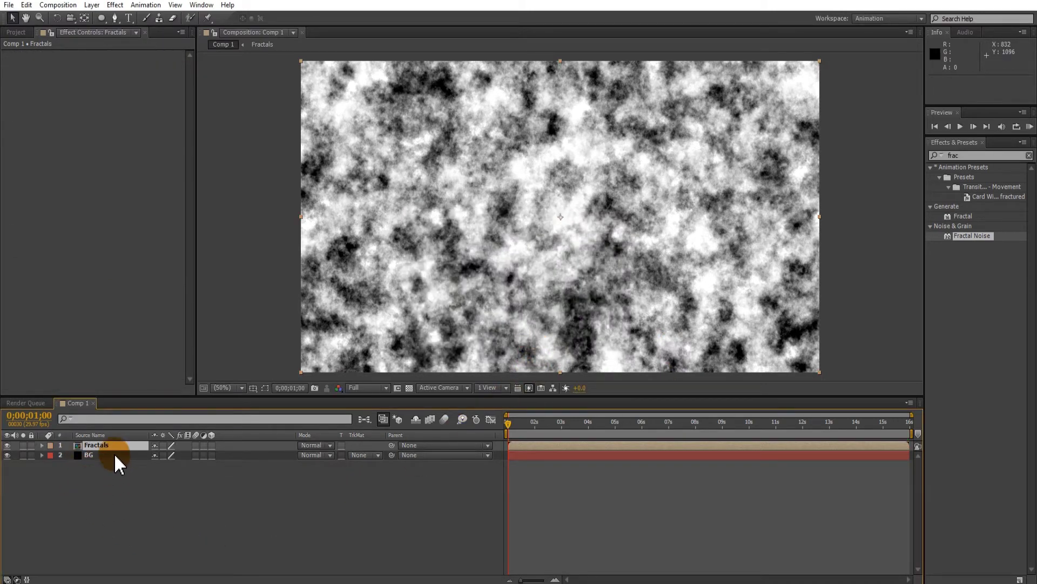
Step: Search the effects for 'sph' and pick CC Sphere
left_click(967, 157)
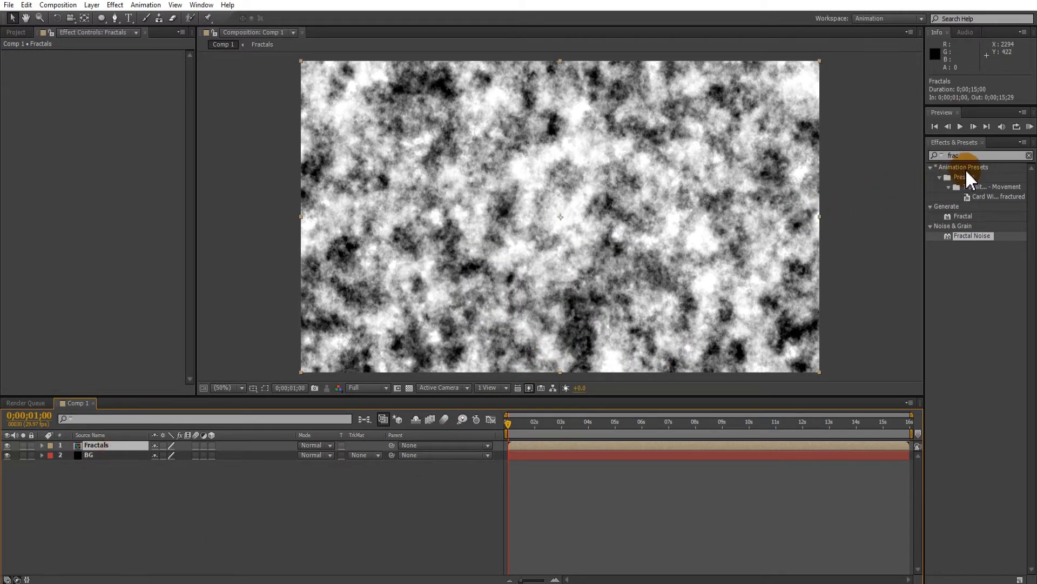
type("sph")
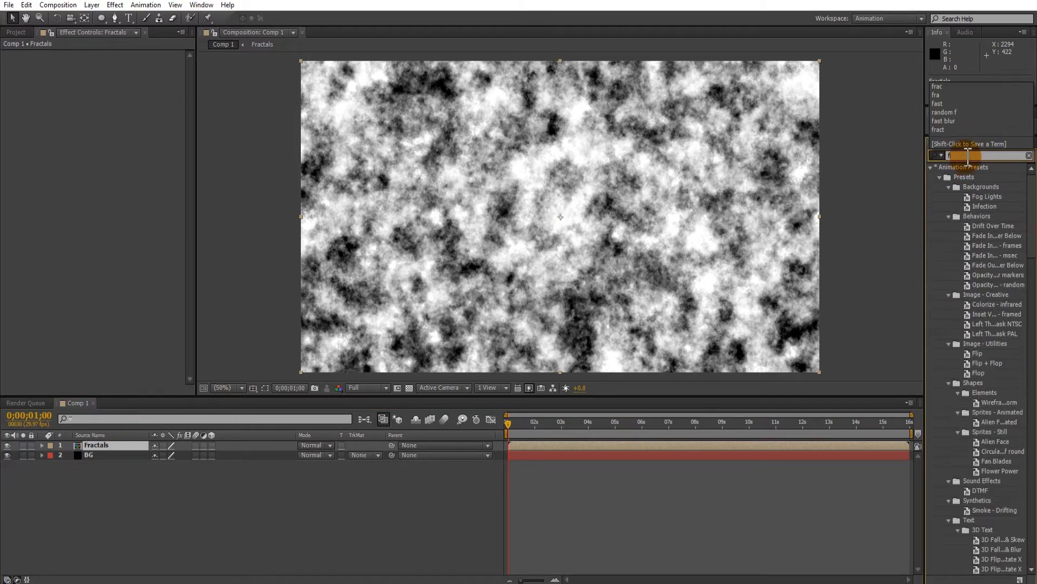
left_click(976, 198)
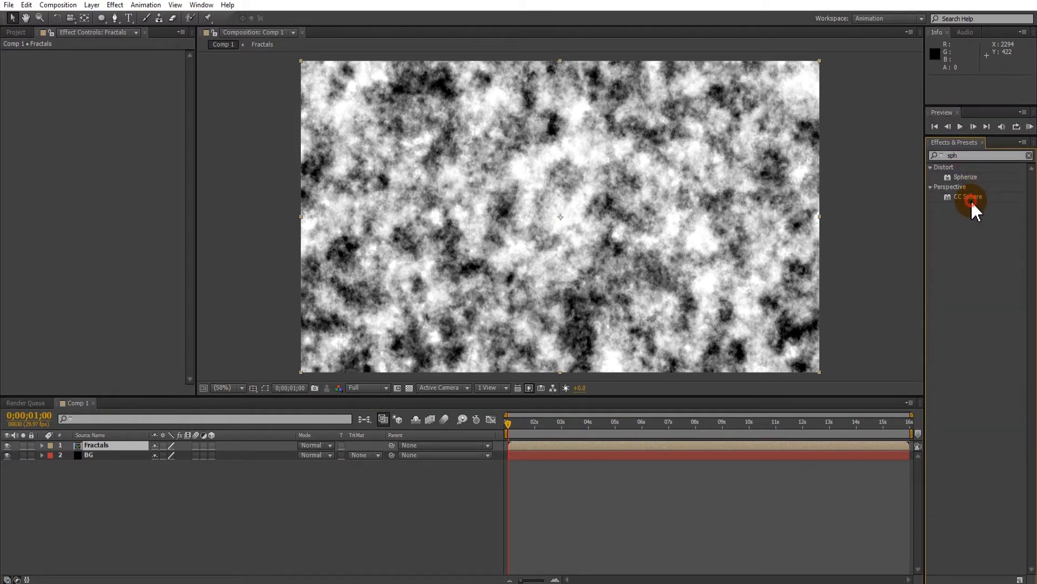
Step: Apply CC Sphere to the Fractals layer and scale the layer up to 185%
left_click(976, 199)
left_click_drag(979, 200, 188, 485)
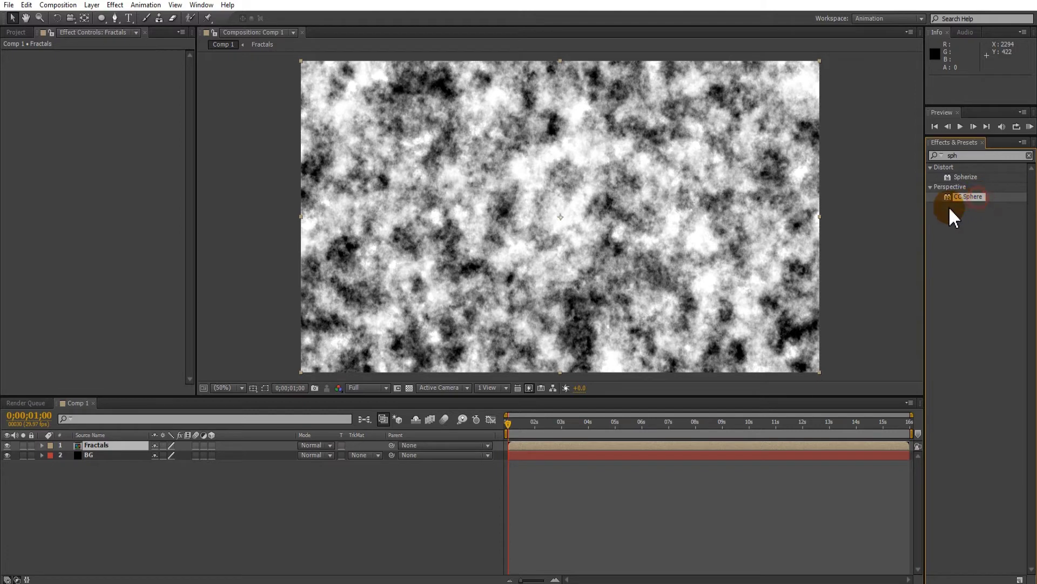
left_click_drag(121, 469, 115, 449)
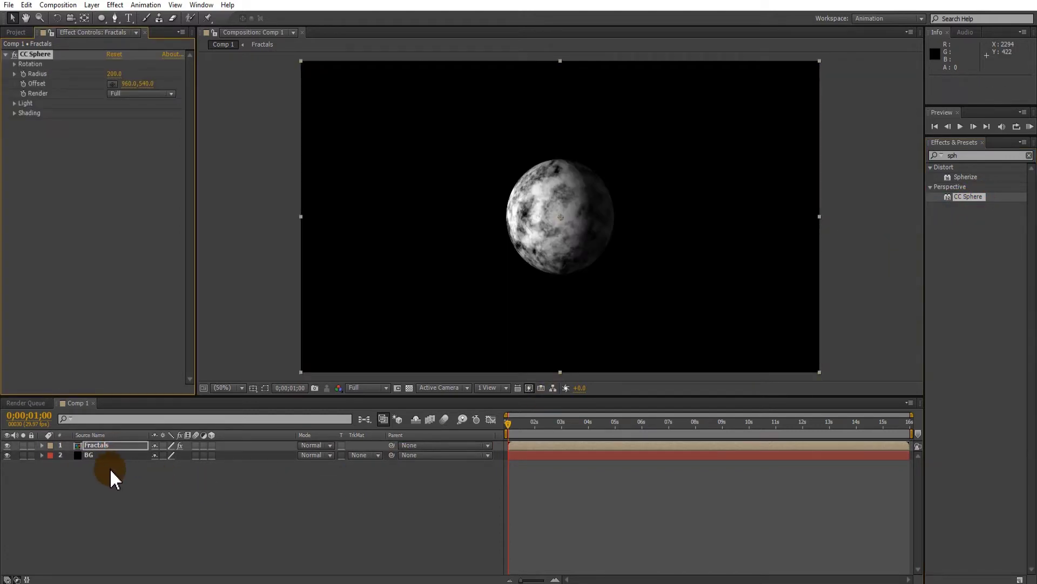
left_click(96, 445)
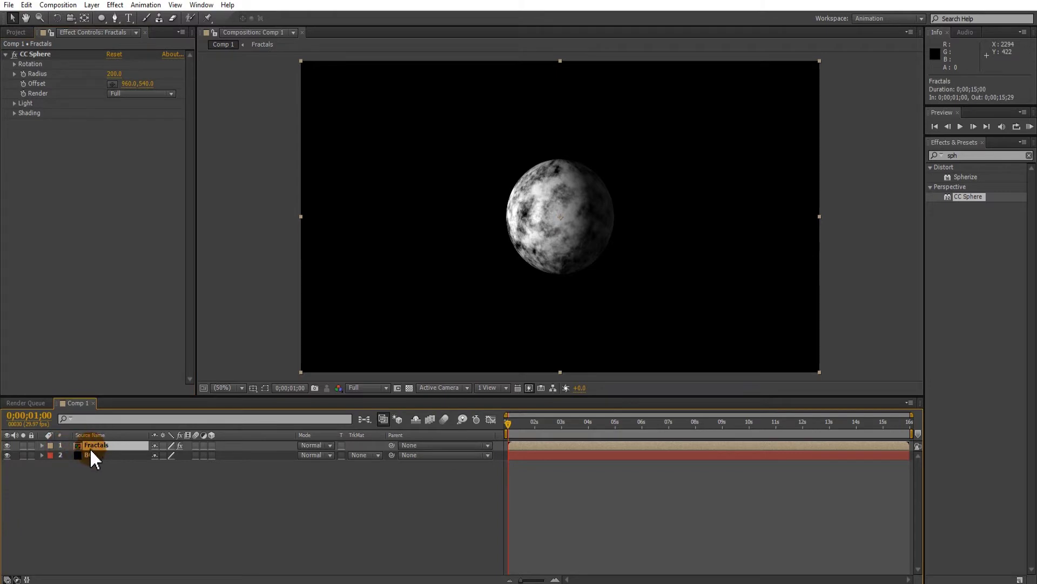
key("s")
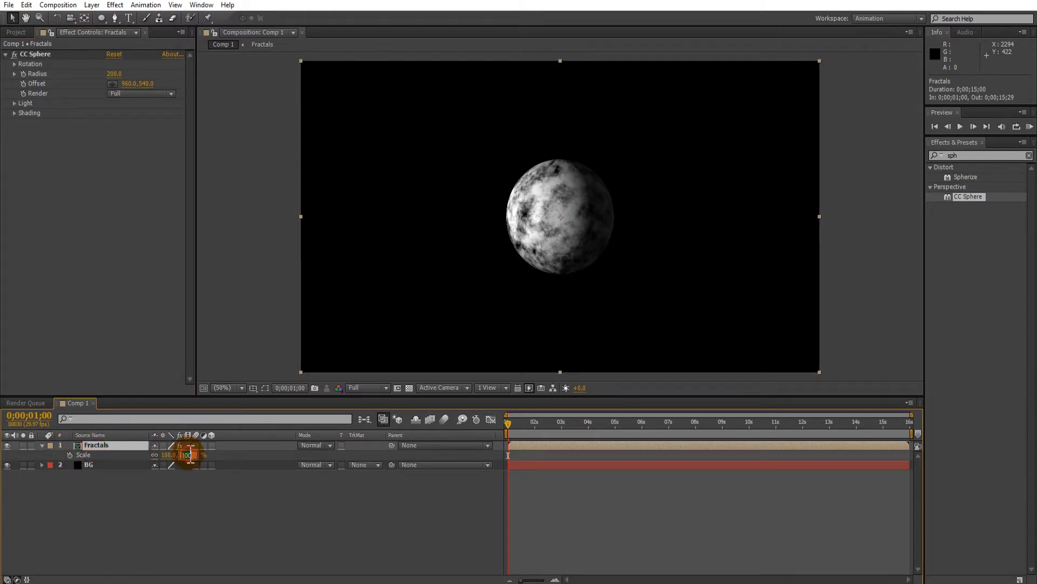
left_click_drag(190, 454, 188, 455)
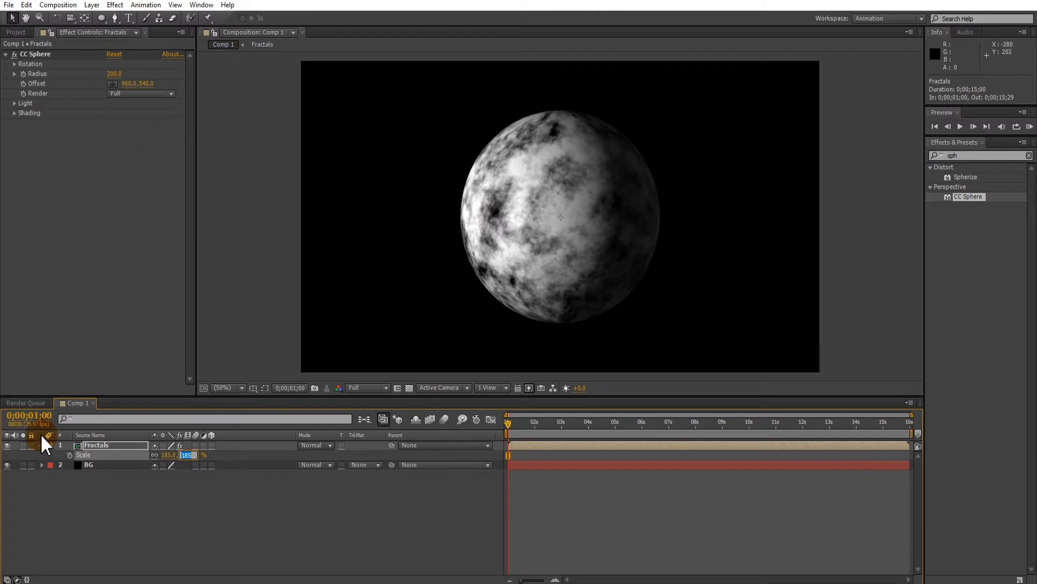
left_click(146, 6)
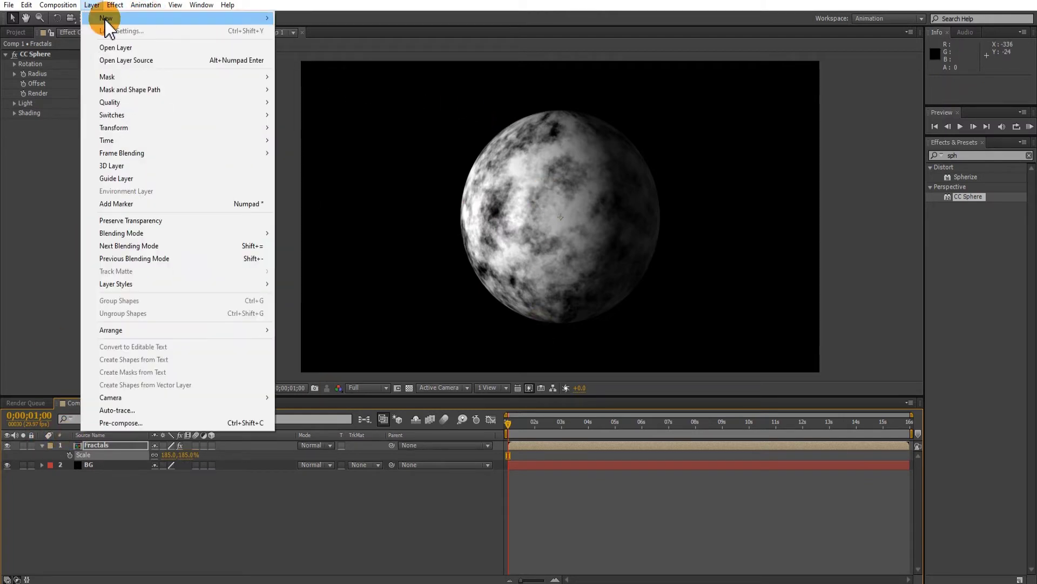
Step: Add an adjustment layer and draw an elliptical mask around the planet sphere
mouse_move(184, 21)
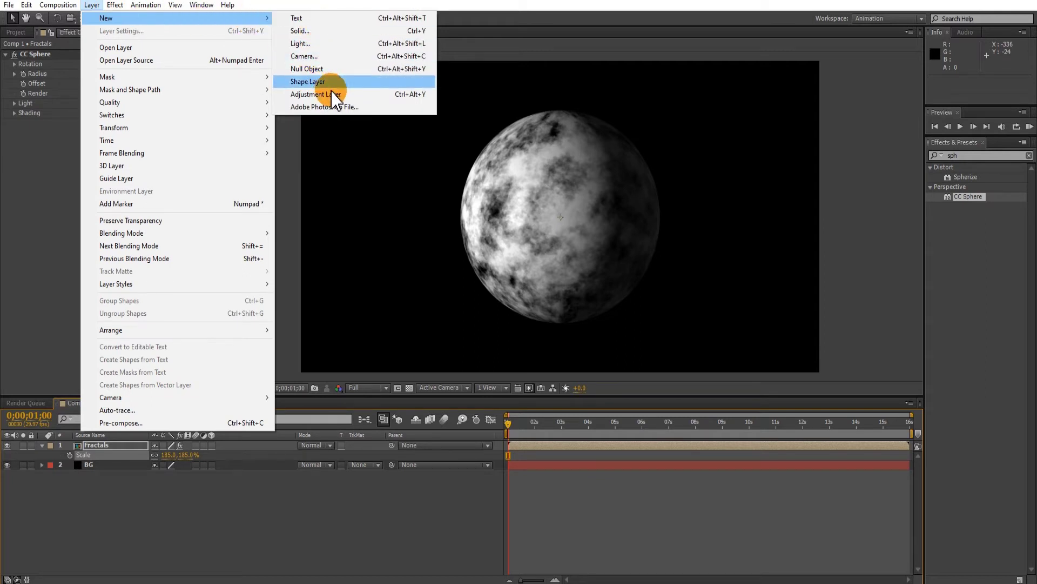
left_click(330, 93)
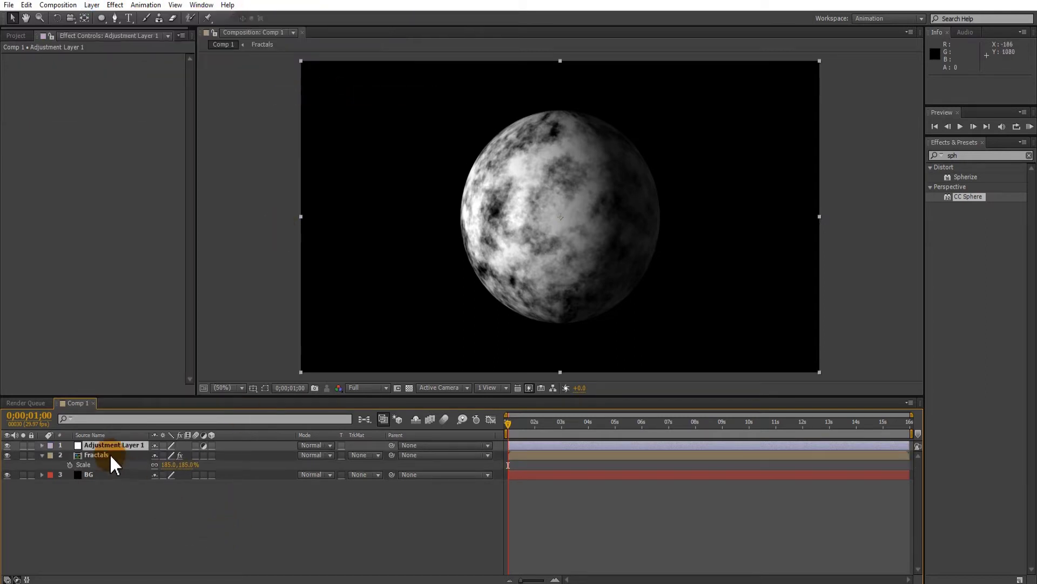
left_click(109, 445)
left_click(101, 18)
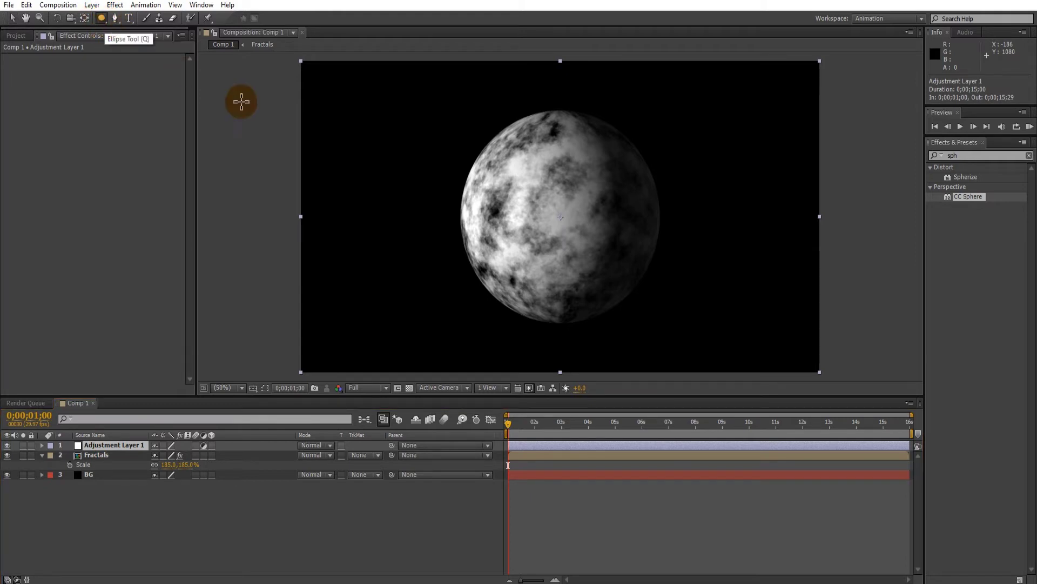
left_click_drag(558, 219, 660, 304)
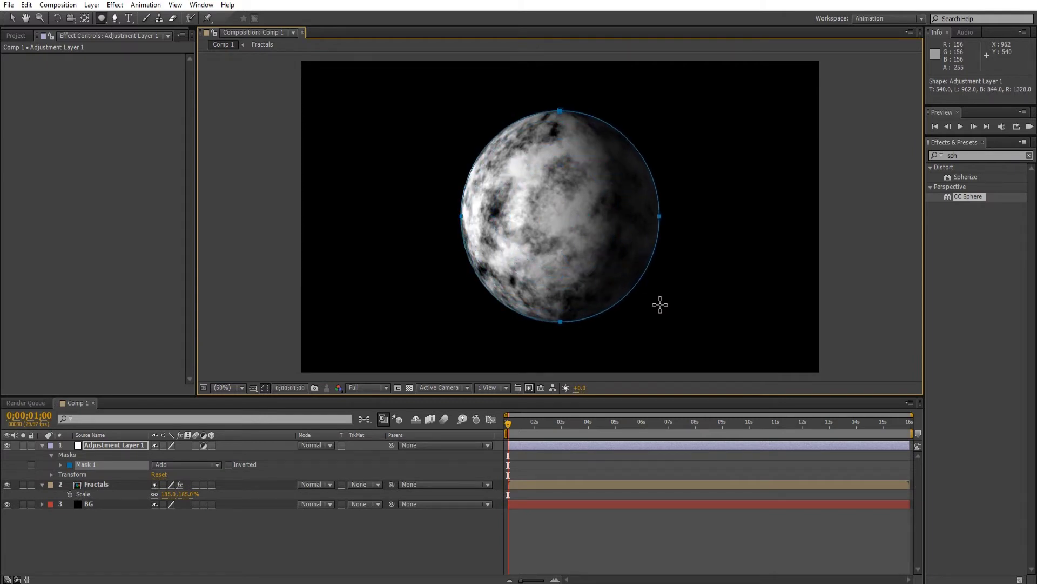
Step: Search the effects for 'saber'
left_click_drag(967, 197, 959, 219)
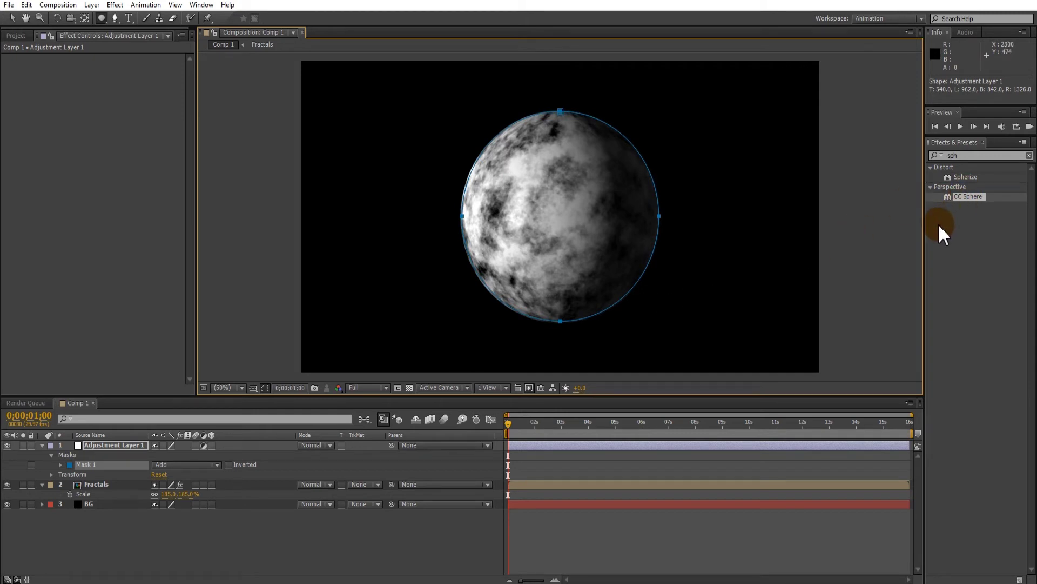
left_click_drag(959, 219, 966, 155)
key("BackSpace")
key("BackSpace")
type("saber")
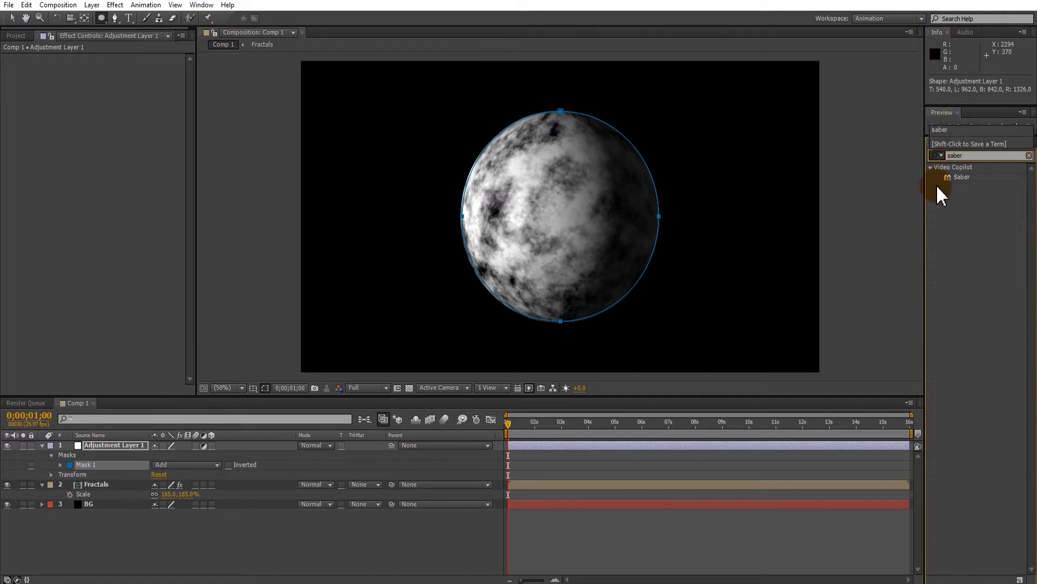
Step: Apply Saber to Adjustment Layer 1 with Core Type Layer Masks and Screen blend mode
left_click(964, 181)
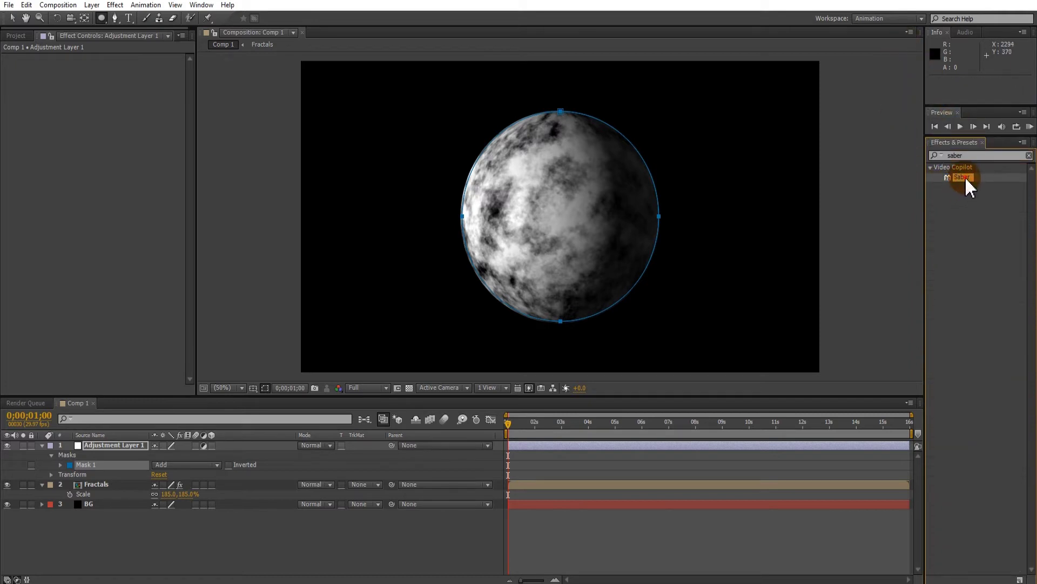
left_click_drag(965, 191, 212, 505)
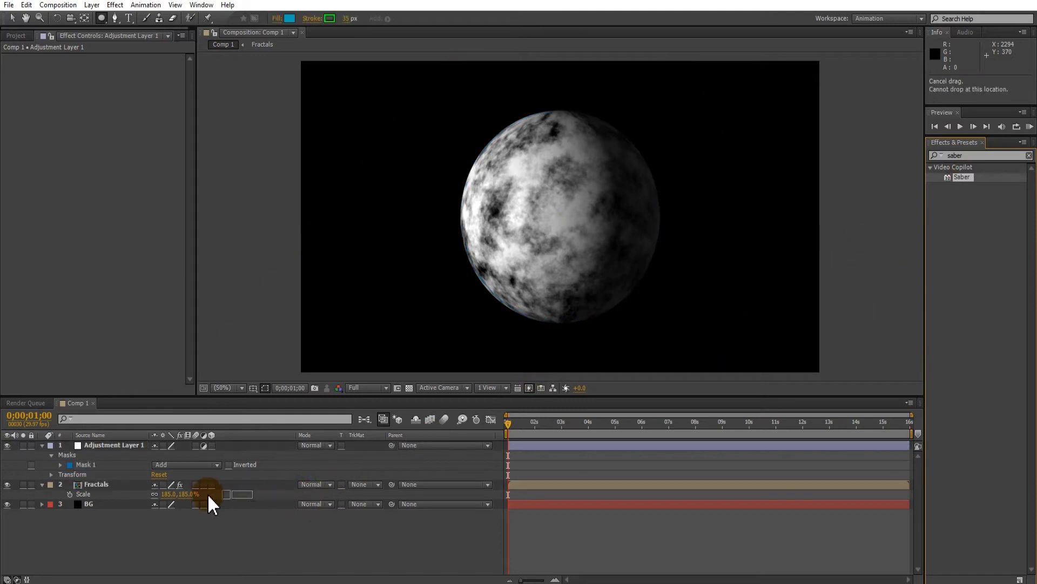
left_click_drag(108, 462, 102, 447)
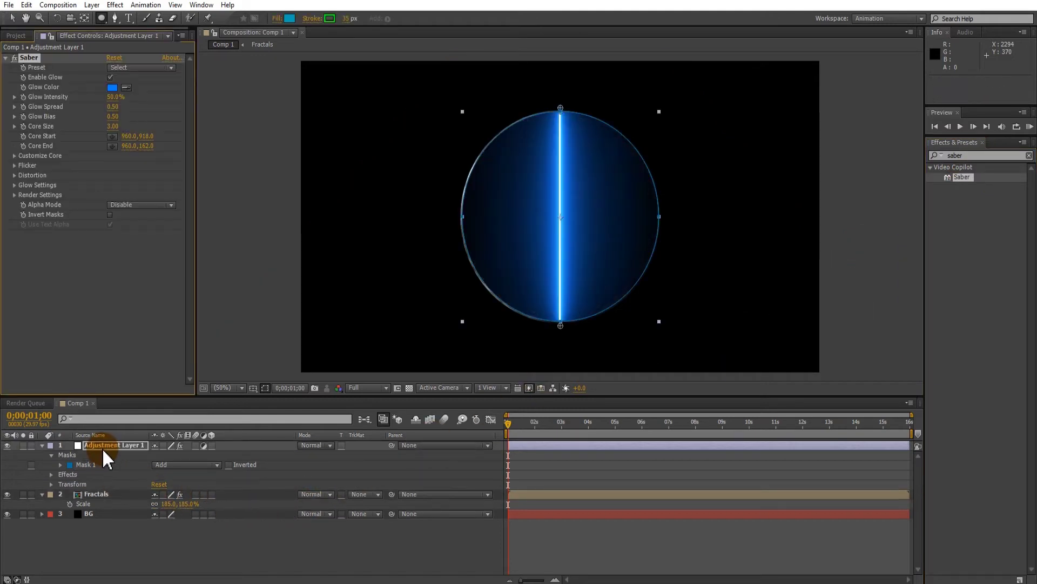
left_click(14, 156)
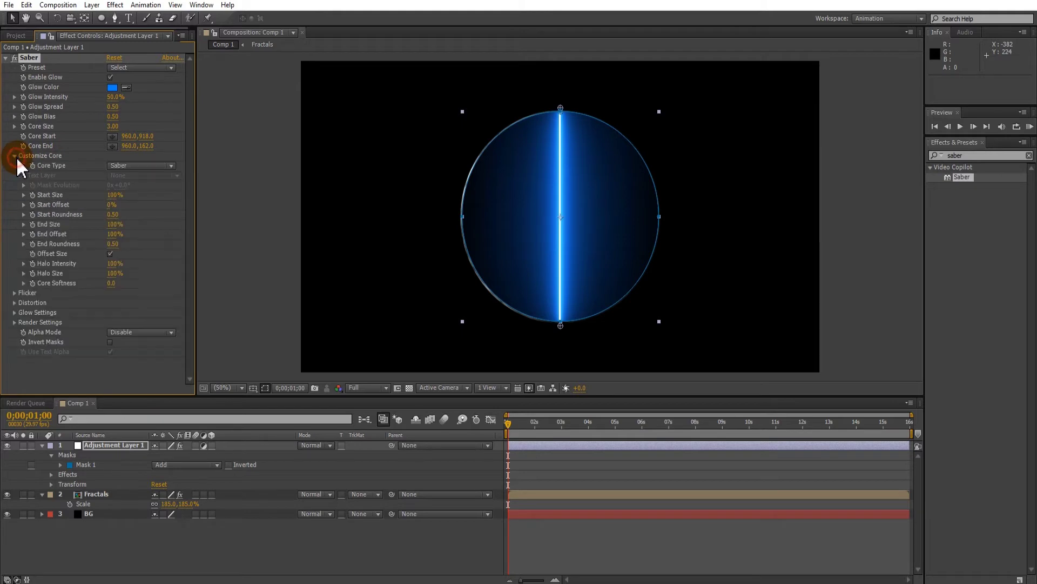
left_click(130, 166)
left_click(154, 191)
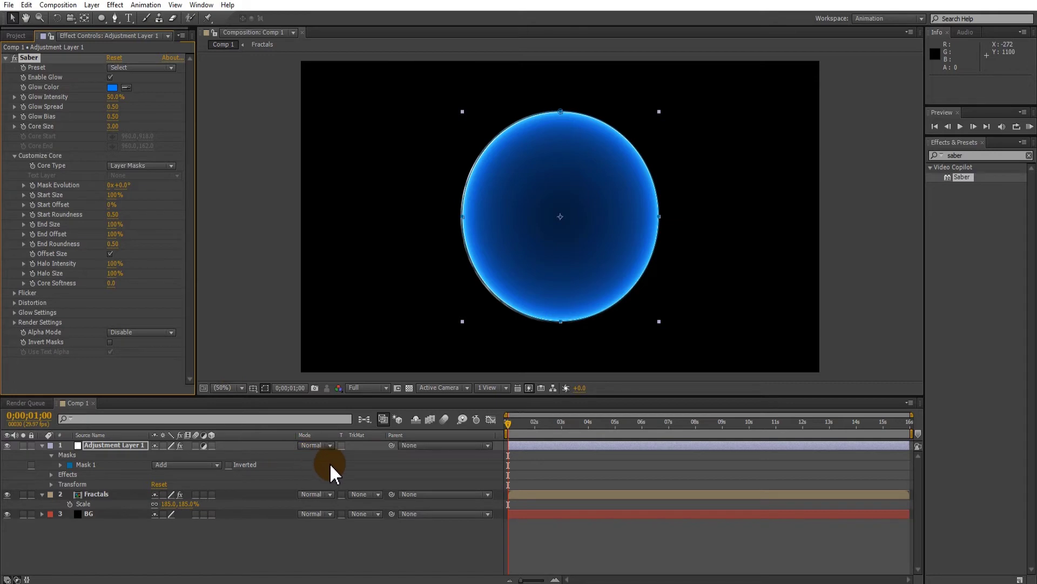
left_click(329, 446)
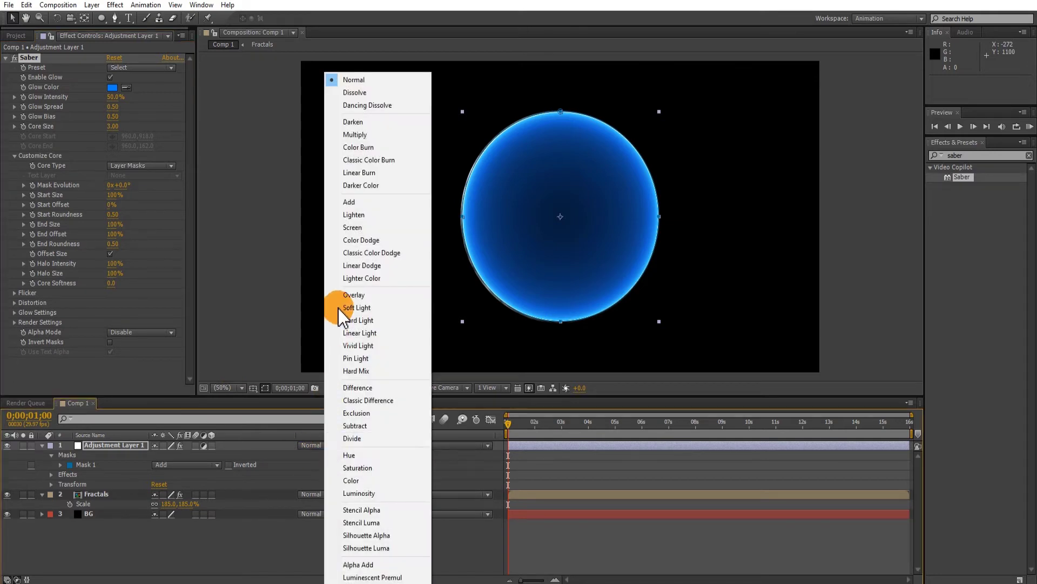
left_click(371, 227)
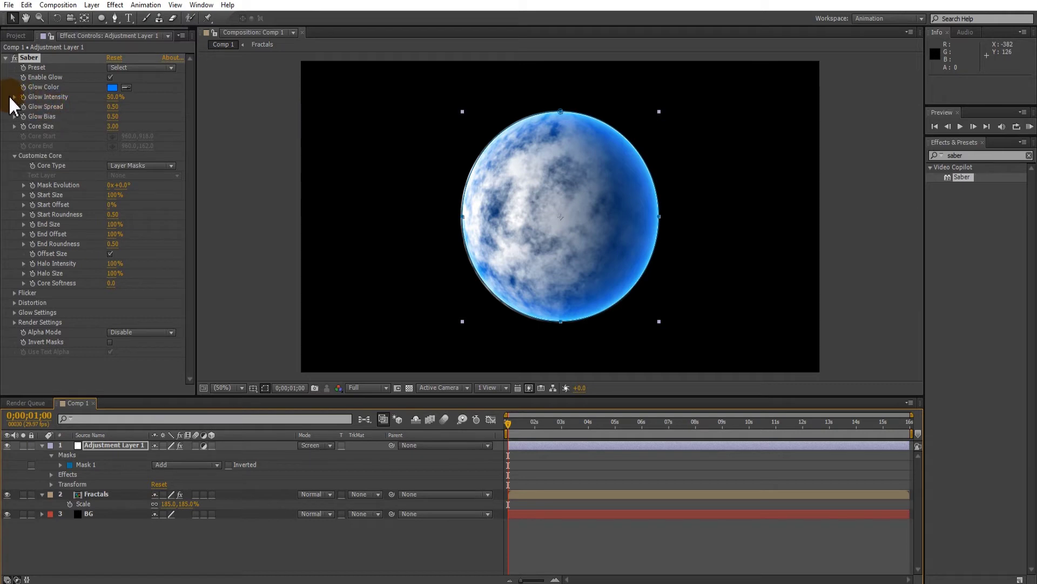
Step: Raise Saber's Glow Intensity to 63.2%
left_click(14, 97)
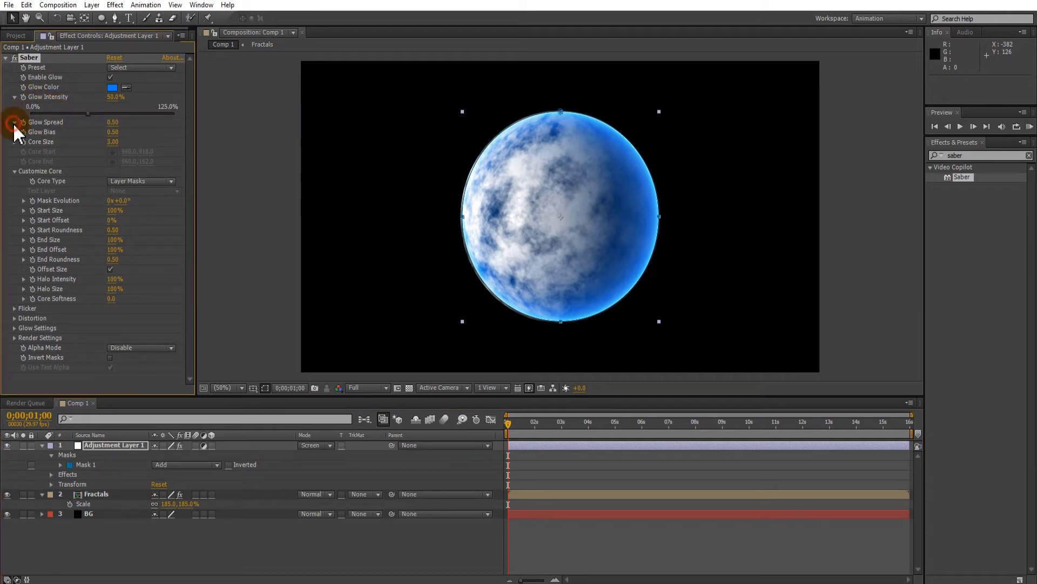
left_click(15, 122)
left_click(14, 148)
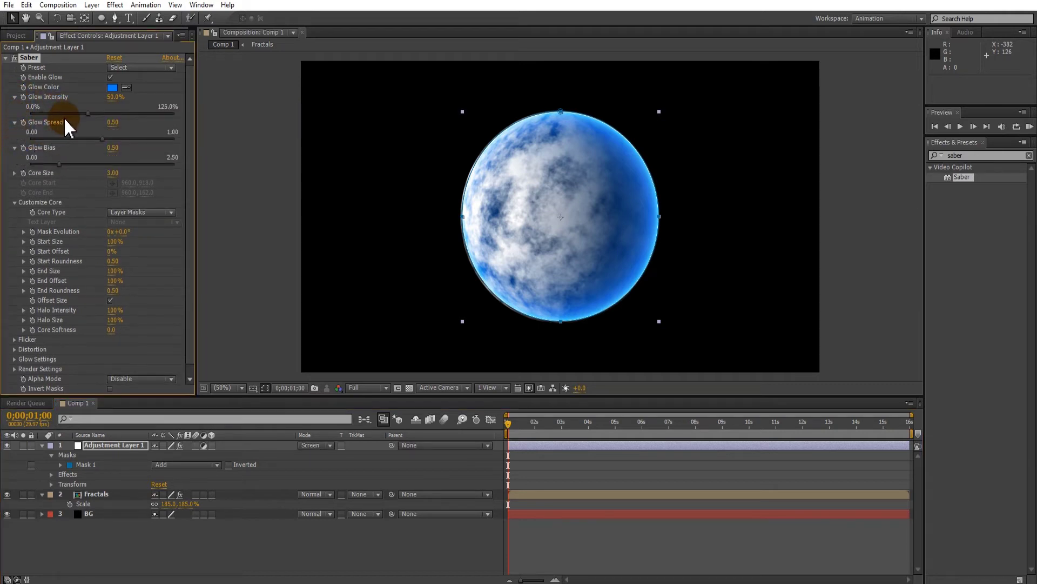
left_click_drag(131, 113, 103, 114)
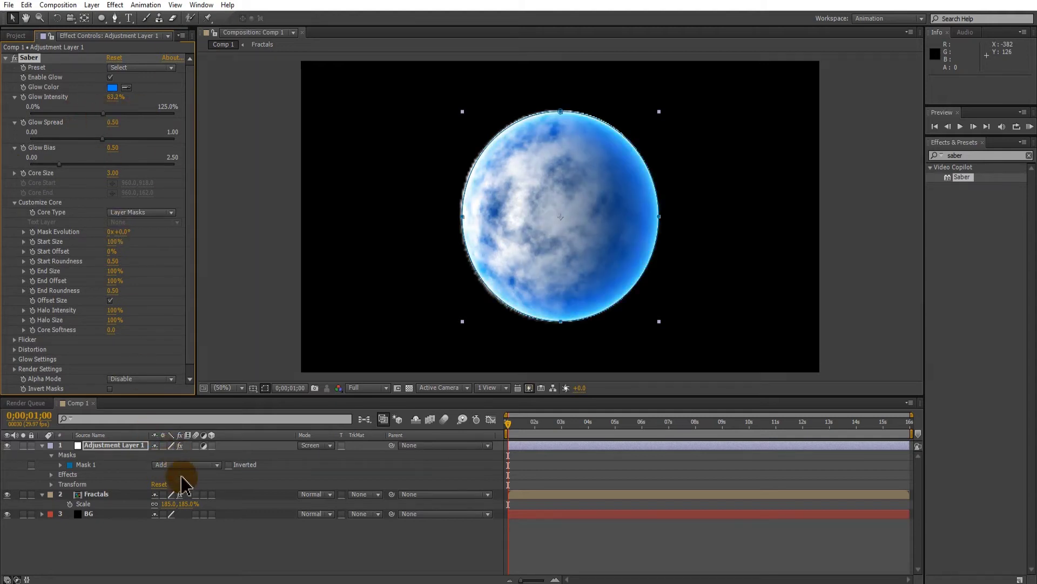
left_click(193, 465)
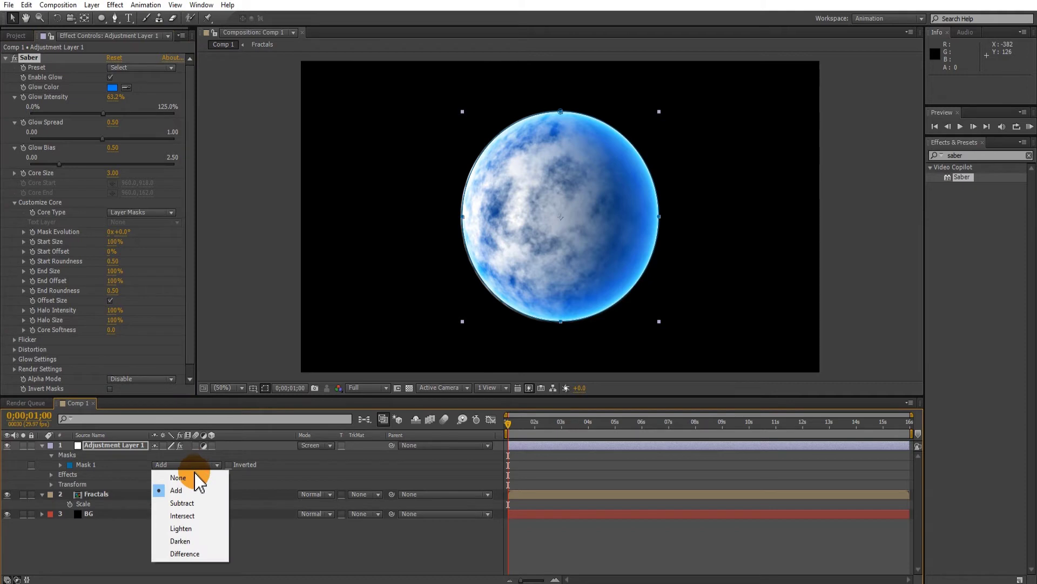
Step: Set Mask 1 to None, hide its outline, and raise Glow Intensity to 82.9% and Glow Bias to 0.47
left_click(190, 477)
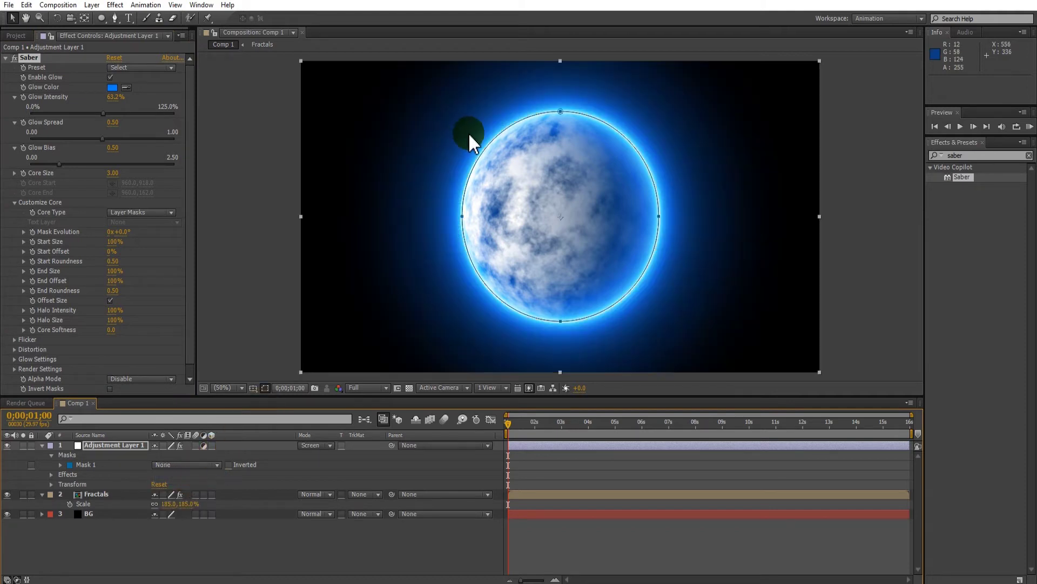
left_click(268, 388)
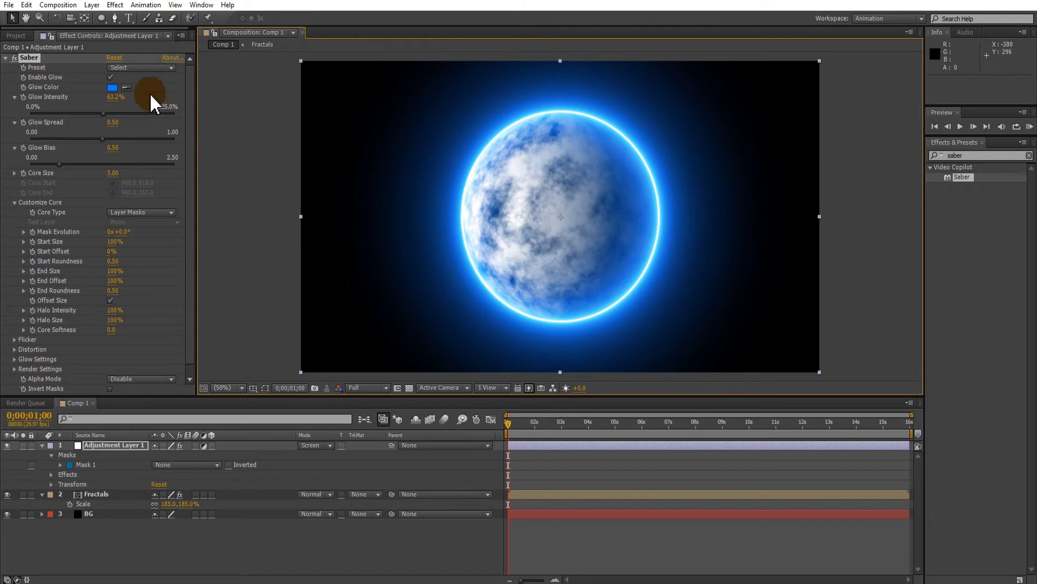
mouse_move(111, 115)
left_mouse_down()
mouse_move(134, 115)
mouse_move(107, 139)
mouse_move(134, 142)
mouse_move(90, 142)
mouse_move(102, 140)
left_mouse_up()
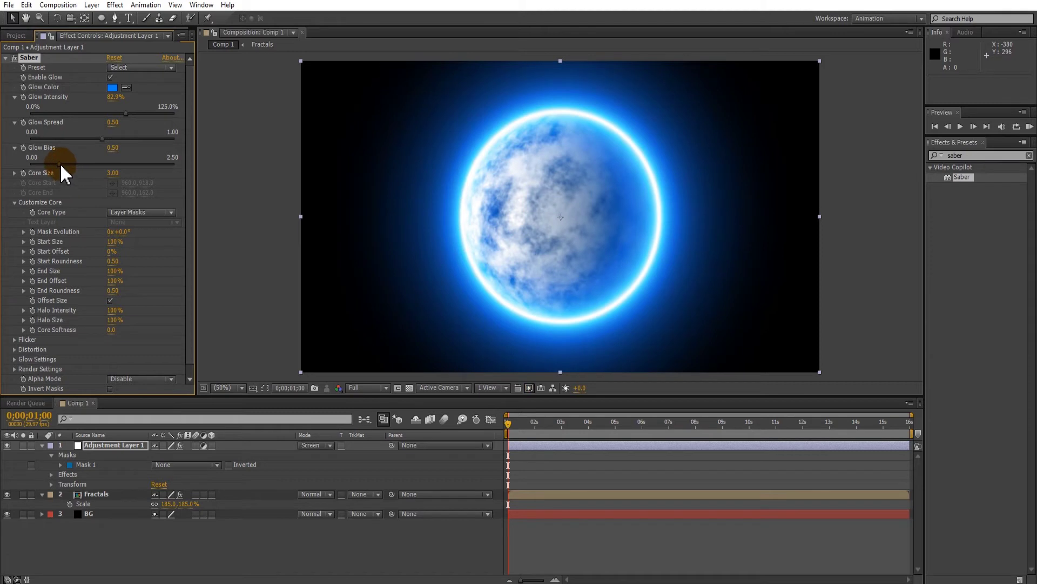
mouse_move(57, 159)
left_mouse_down()
mouse_move(72, 163)
mouse_move(57, 164)
left_mouse_up()
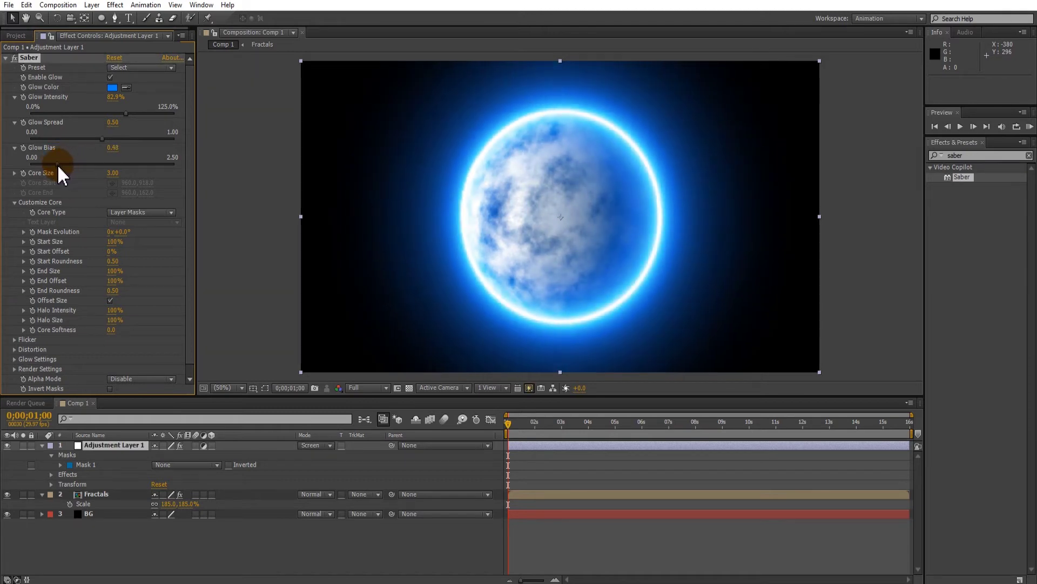
left_click(149, 66)
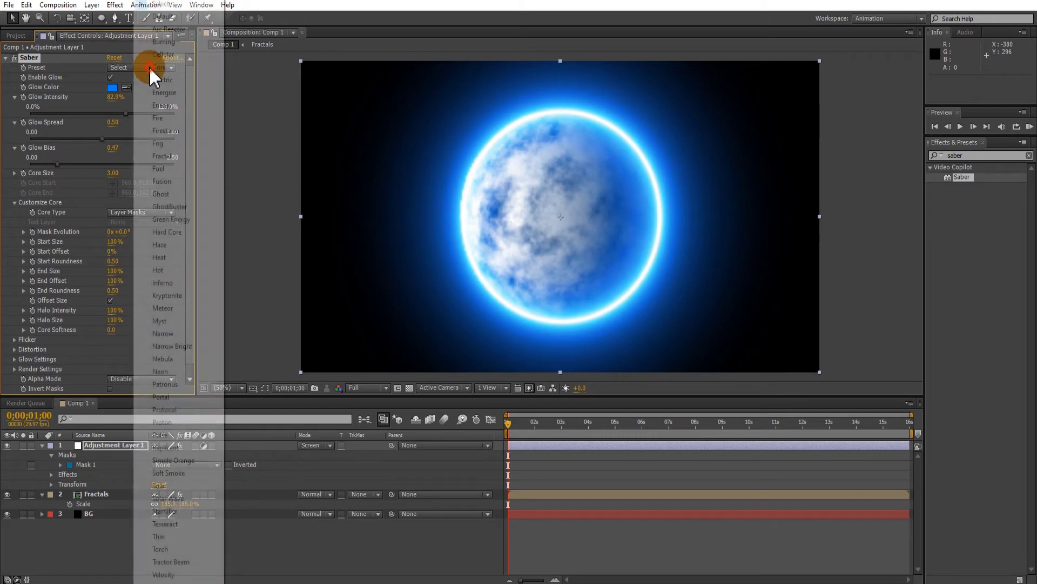
Step: Switch the Saber preset to Kryptonite and scrub the timeline to preview the green rim
left_click(193, 182)
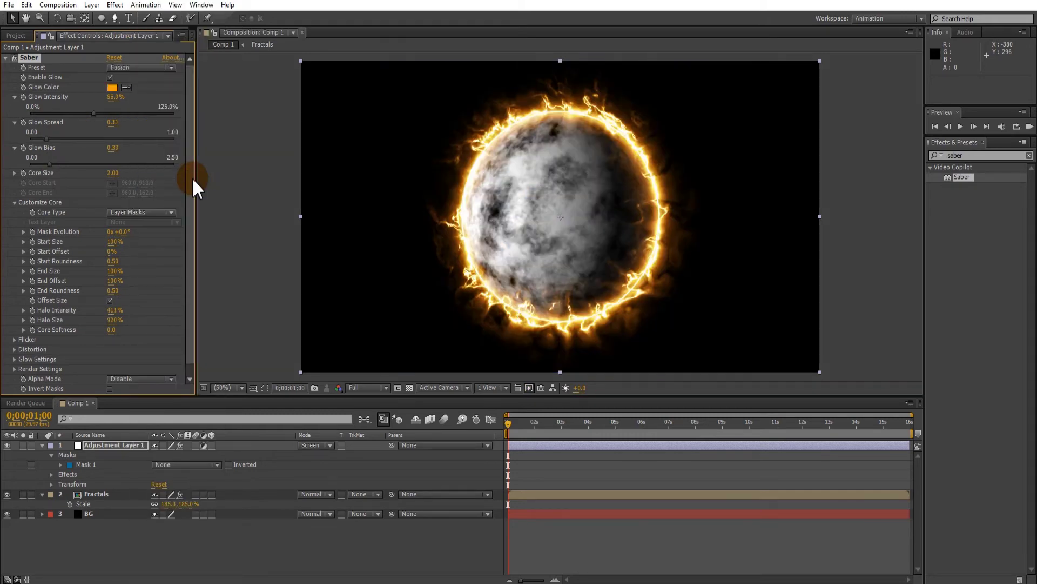
left_click(166, 67)
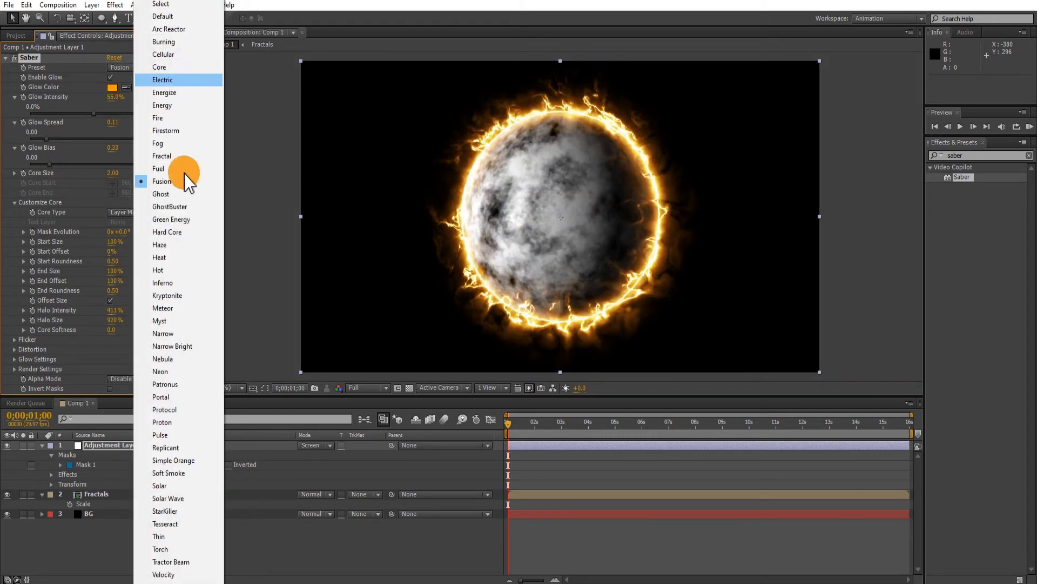
left_click(191, 297)
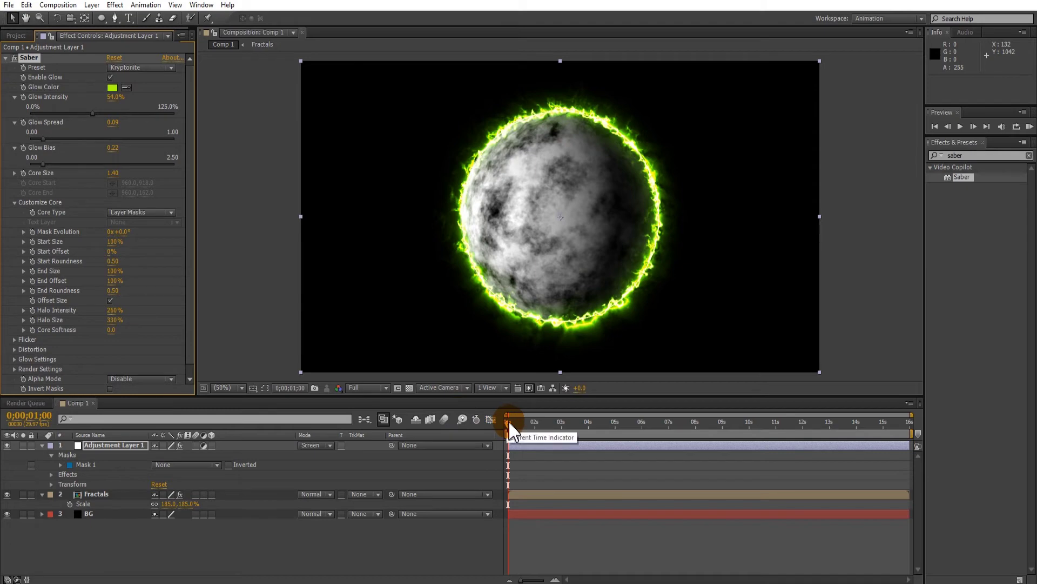
mouse_move(513, 425)
left_mouse_down()
mouse_move(529, 431)
mouse_move(502, 431)
left_mouse_up()
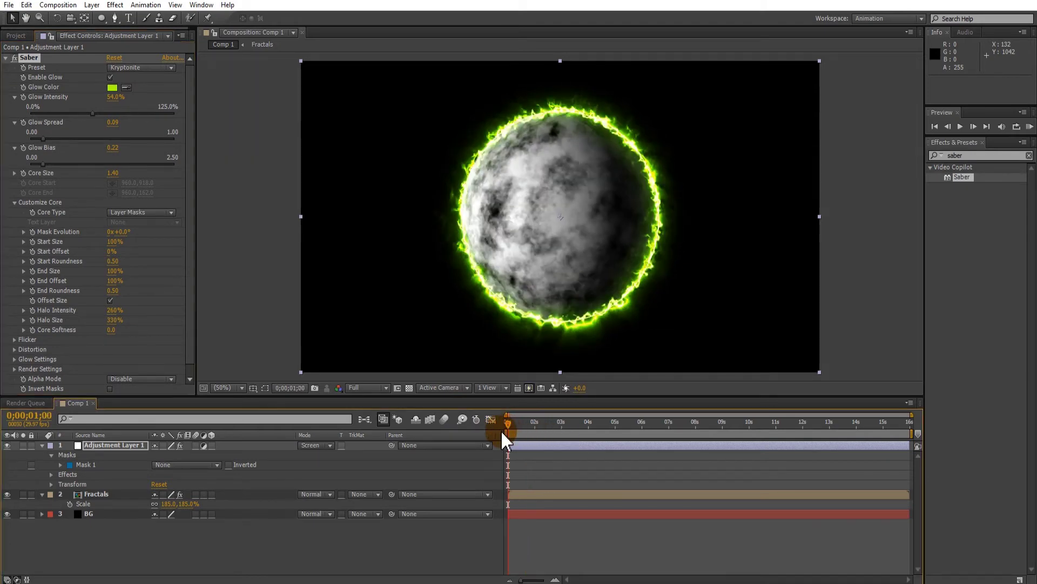
left_click(97, 493)
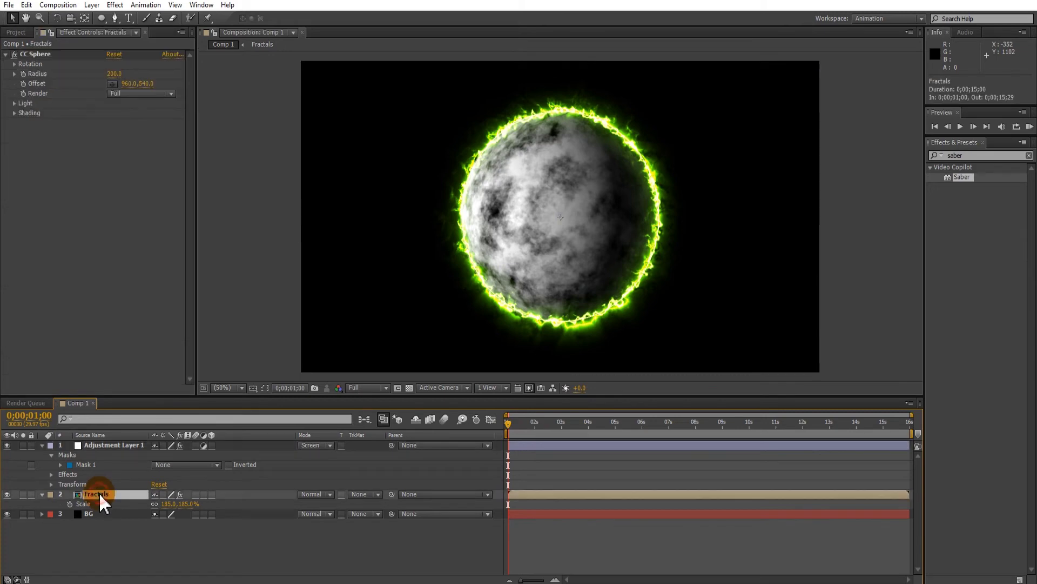
Step: Find the Curves effect in Effects & Presets and apply it to the Fractals layer
left_click(984, 96)
left_click(993, 157)
key("BackSpace")
key("BackSpace")
key("BackSpace")
type("curves")
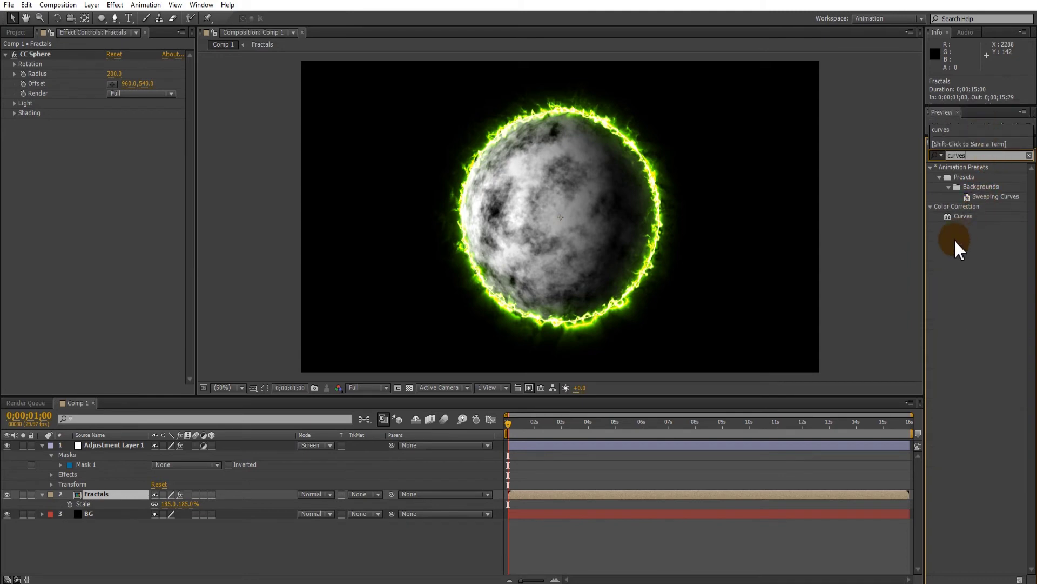
left_click_drag(959, 219, 164, 493)
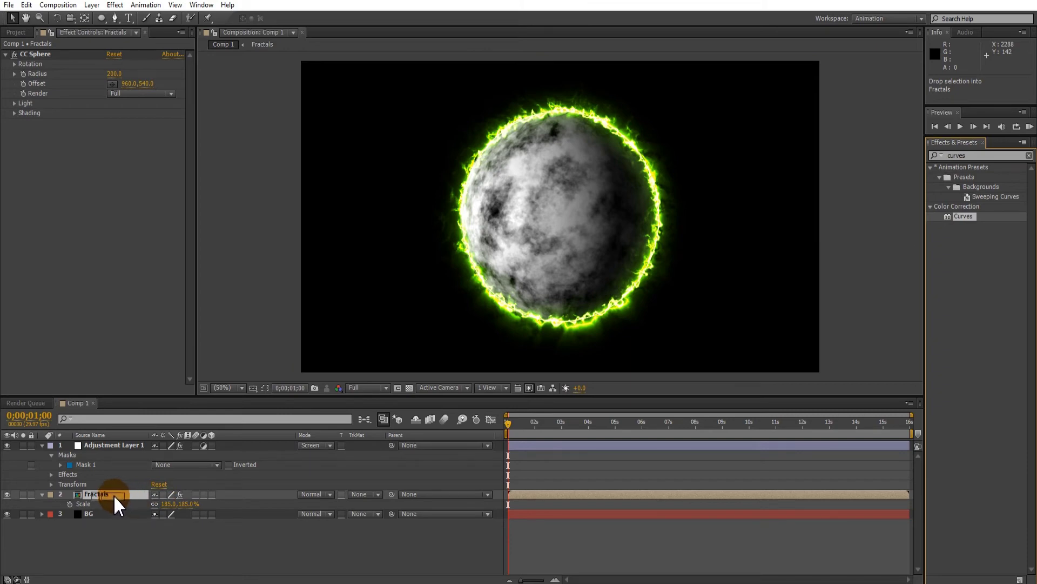
left_click_drag(113, 494, 113, 494)
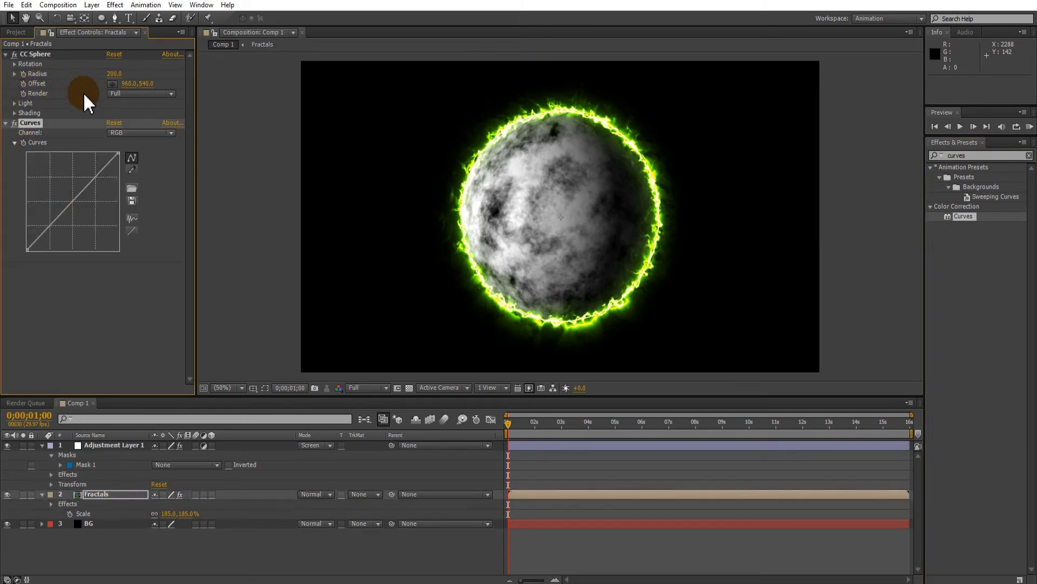
Step: Bend the Green-channel curve steeply upward, then check the green sphere at nearby frames
left_click_drag(133, 130, 144, 168)
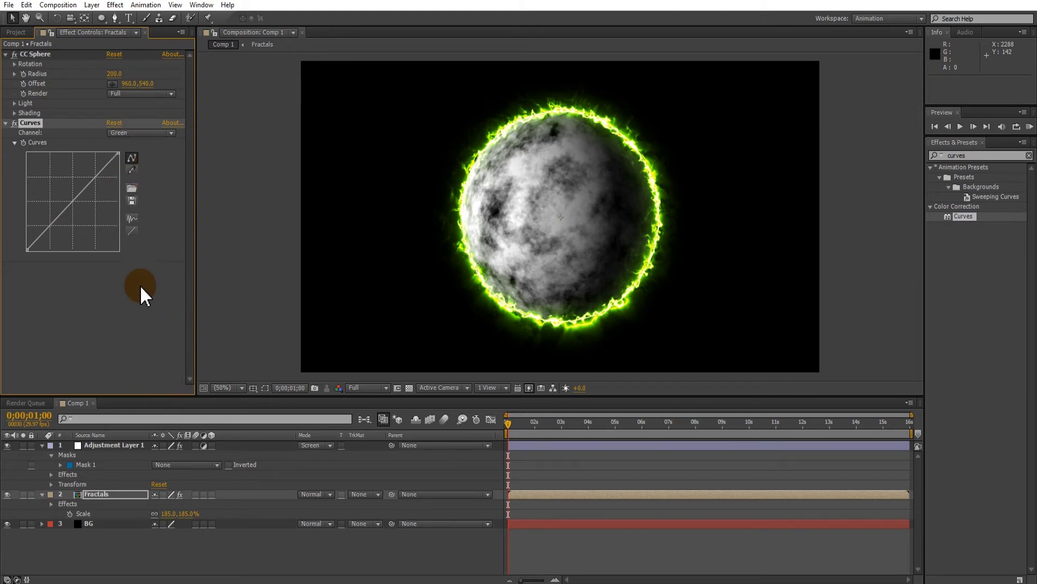
left_click_drag(75, 199, 52, 181)
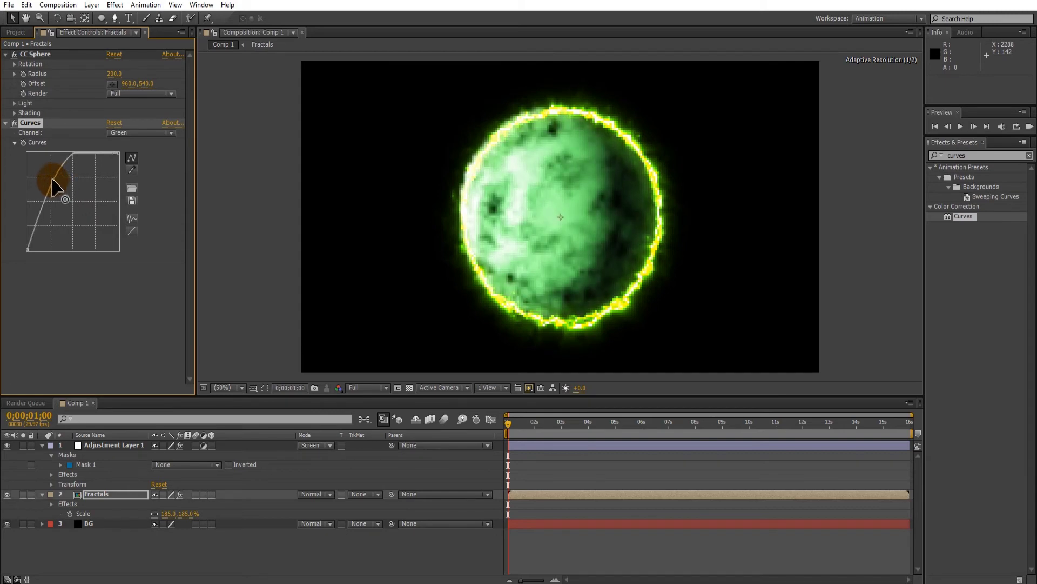
left_click_drag(48, 174, 44, 169)
left_click(536, 322)
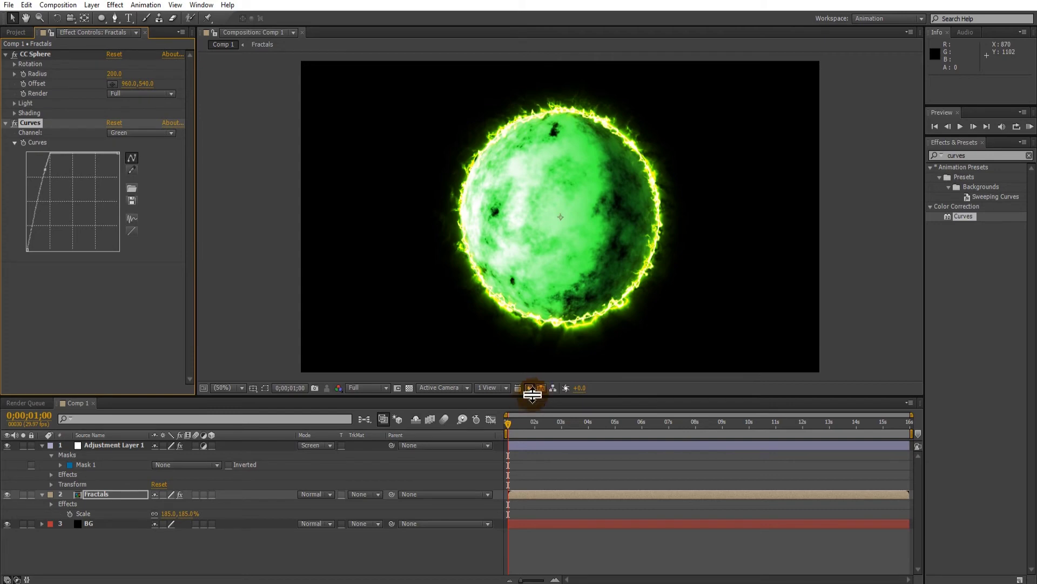
mouse_move(510, 422)
left_mouse_down()
mouse_move(554, 428)
mouse_move(519, 427)
left_mouse_up()
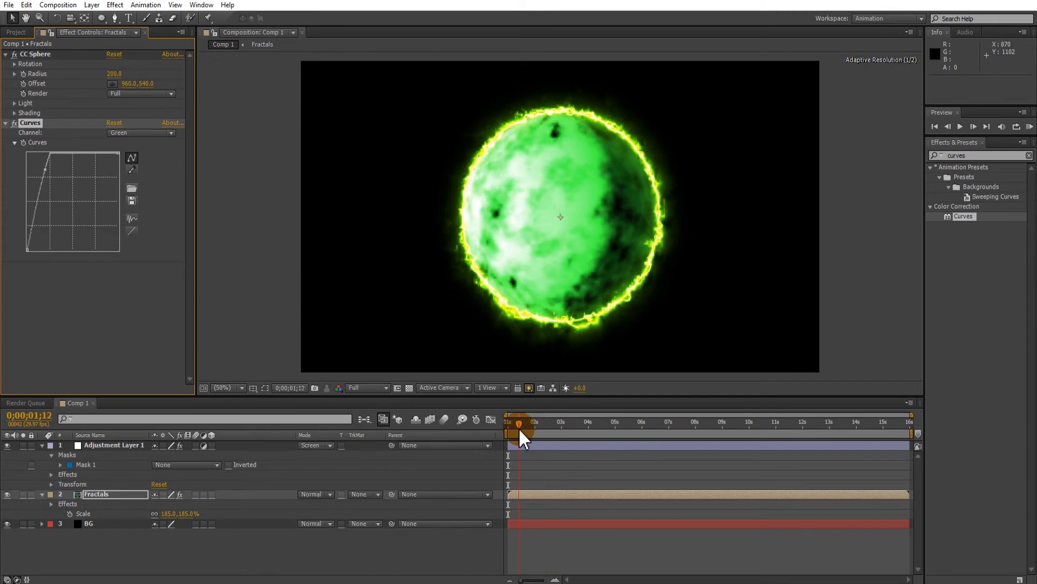
left_click(502, 227)
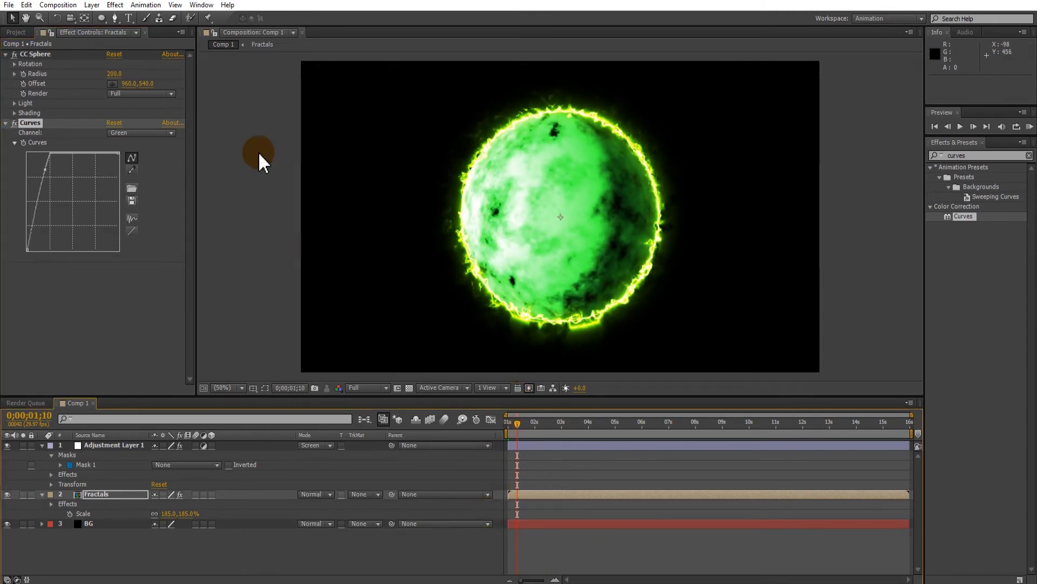
Step: Set Curves to the Green channel and drag its point up toward the top-left, keeping Fractals selected
left_click(52, 167)
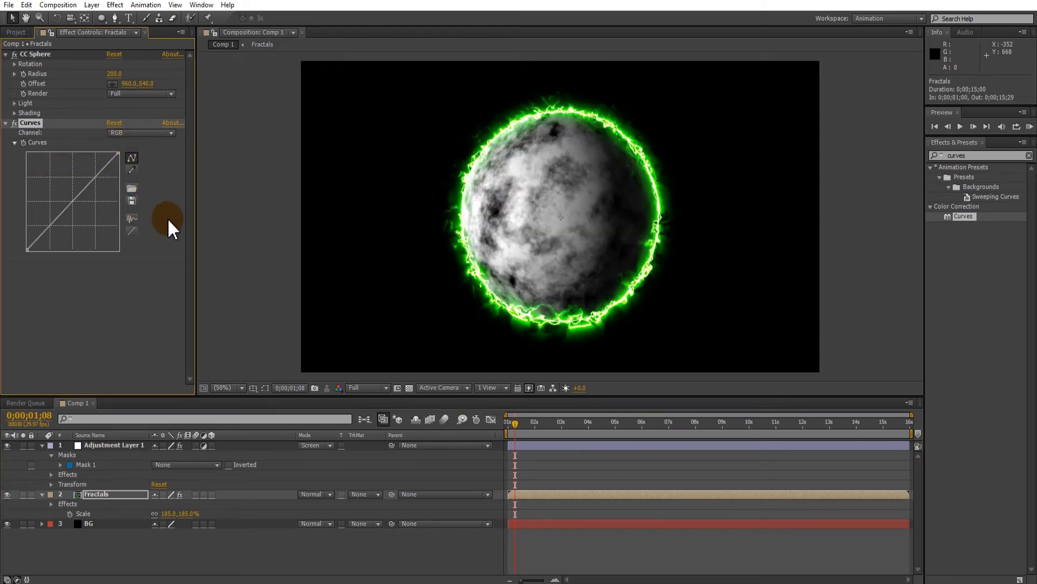
left_click(132, 133)
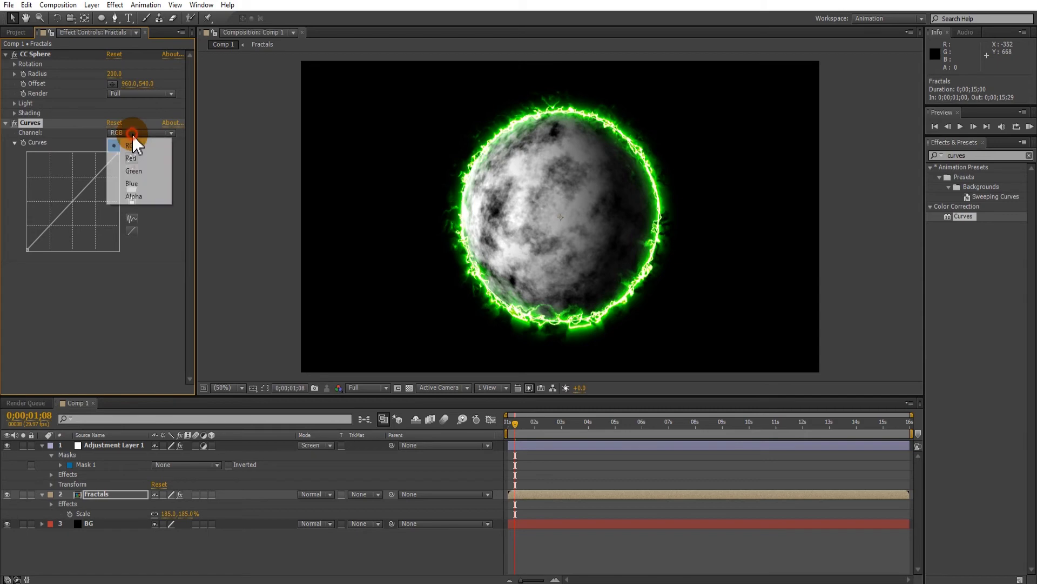
left_click(138, 171)
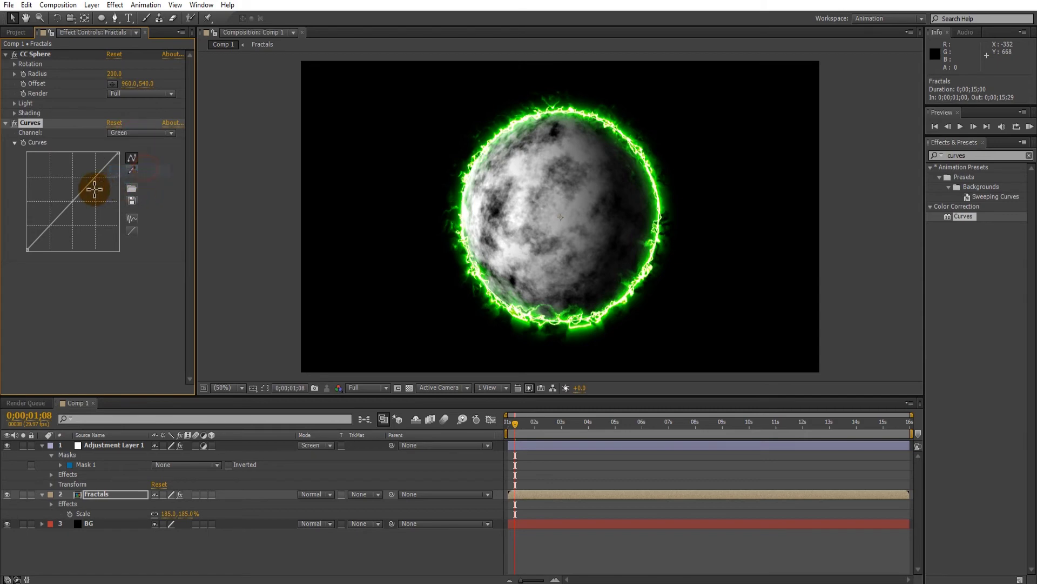
left_click_drag(64, 196, 46, 170)
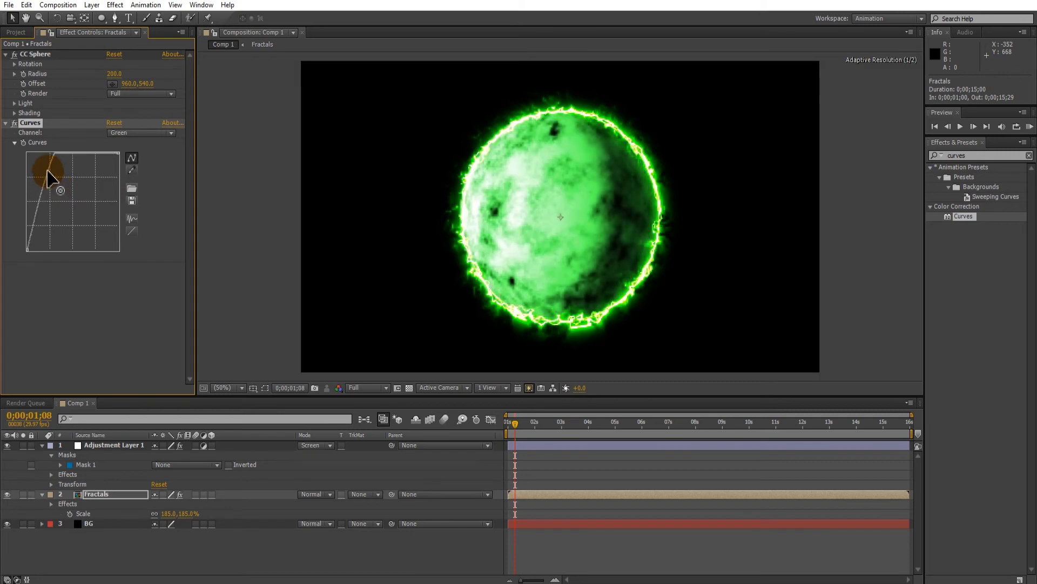
left_click(90, 520)
left_click(95, 495)
left_click(96, 495)
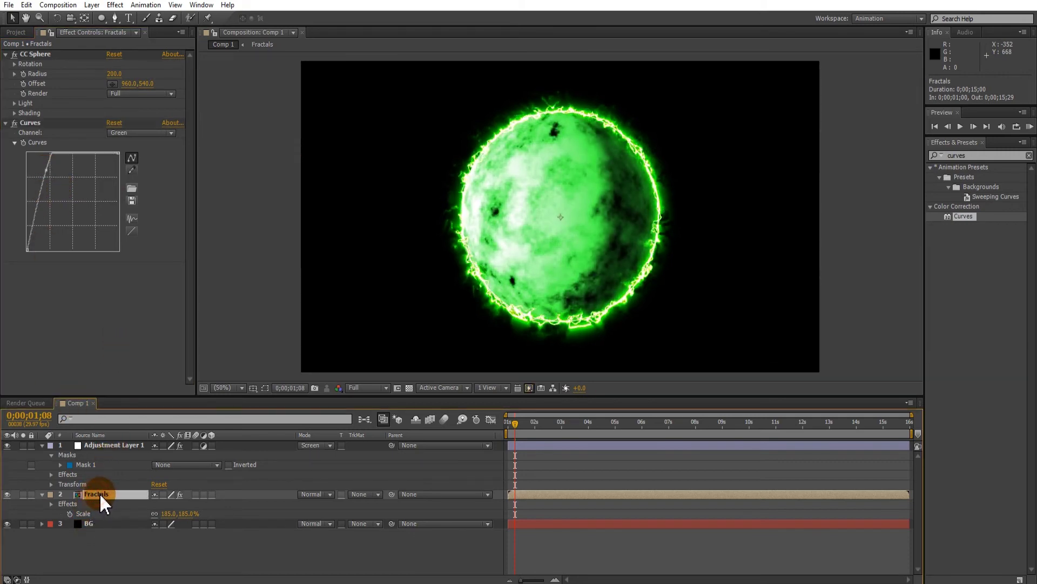
Step: Inside the Fractals precomp, adjust the top noise layer's Fractal Noise Contrast and lower its Brightness
double_click(99, 494)
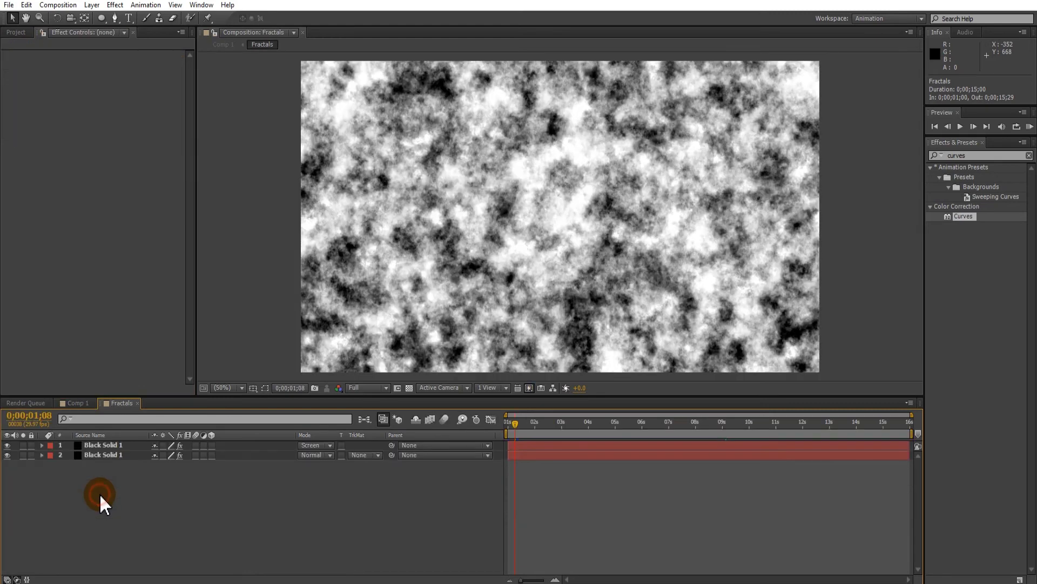
left_click(99, 446)
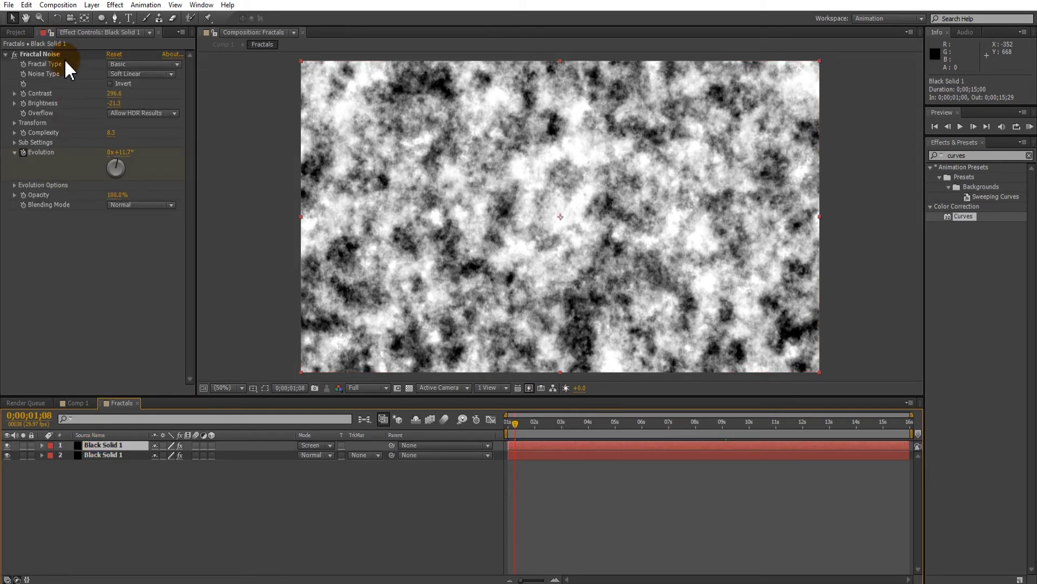
left_click(15, 93)
left_click_drag(136, 110, 147, 111)
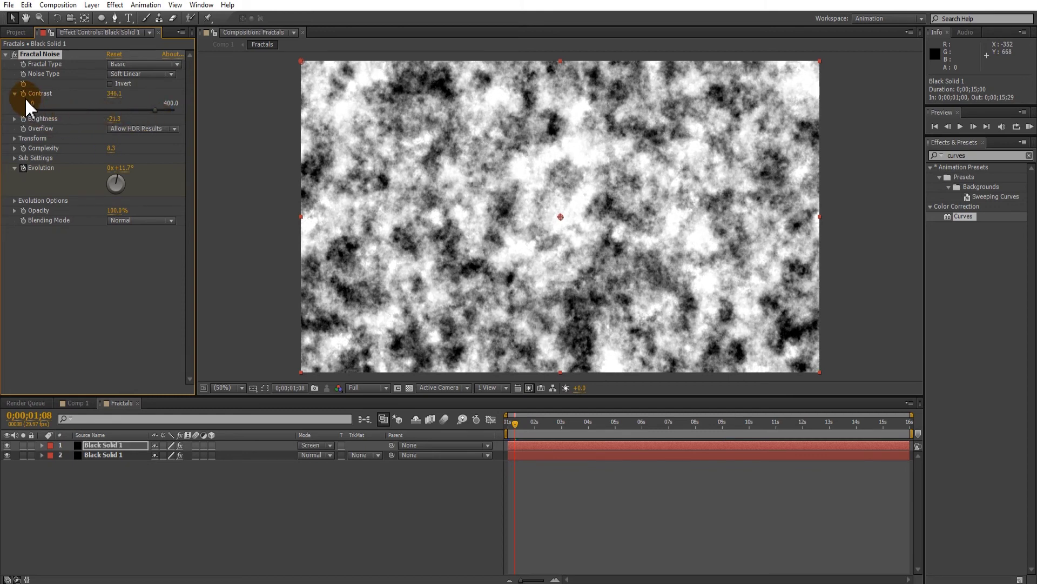
left_click(14, 120)
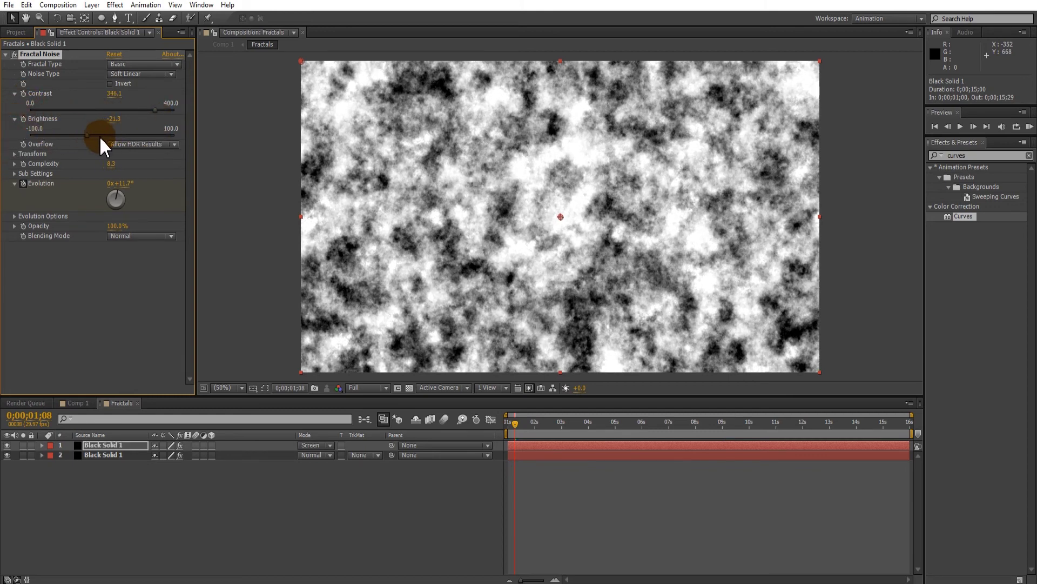
left_click_drag(71, 136, 63, 134)
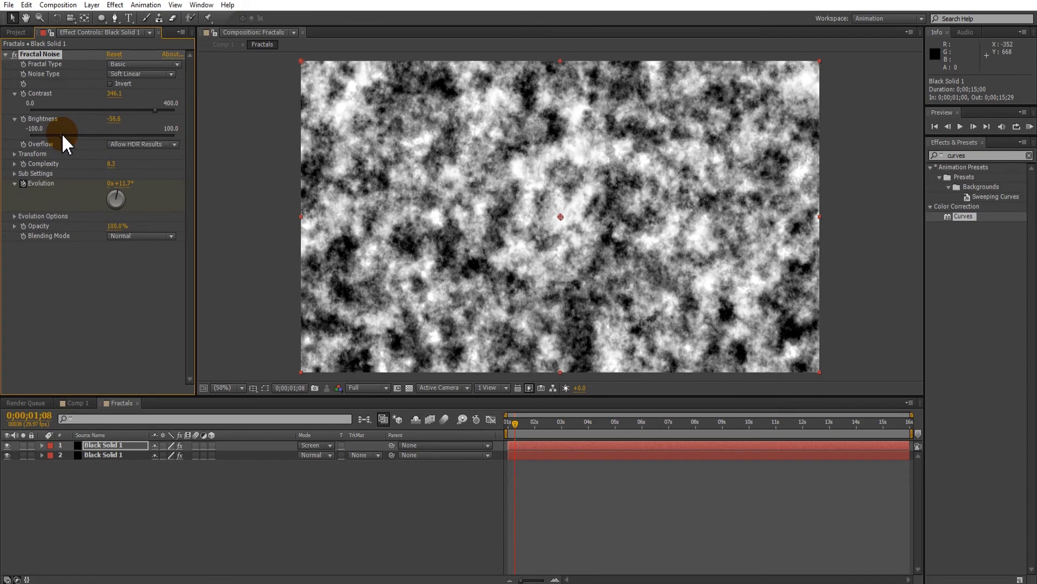
Step: Raise the second noise layer's Contrast and lower its Brightness, then return to Comp 1
left_click(97, 454)
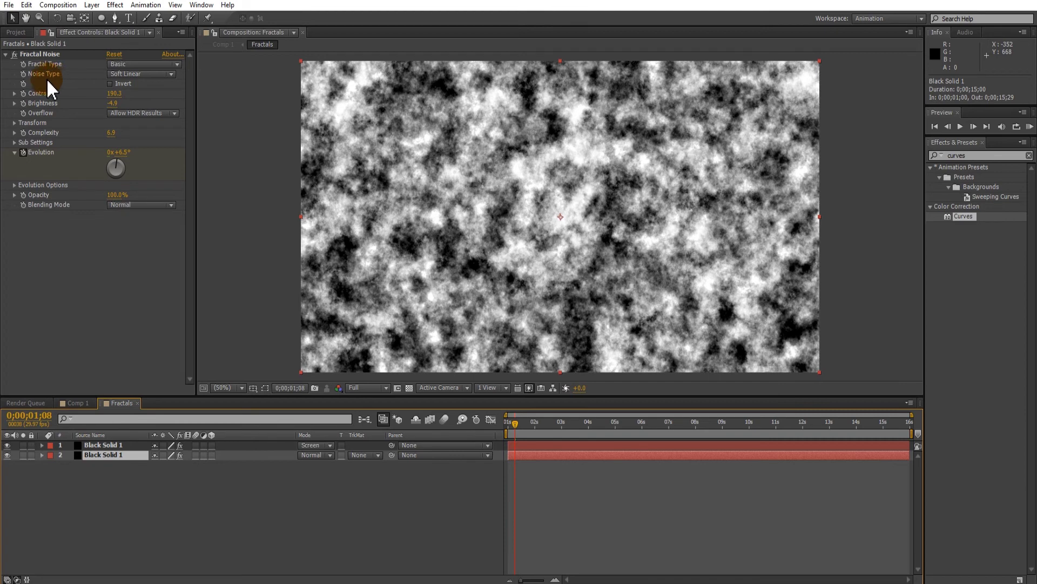
left_click(15, 93)
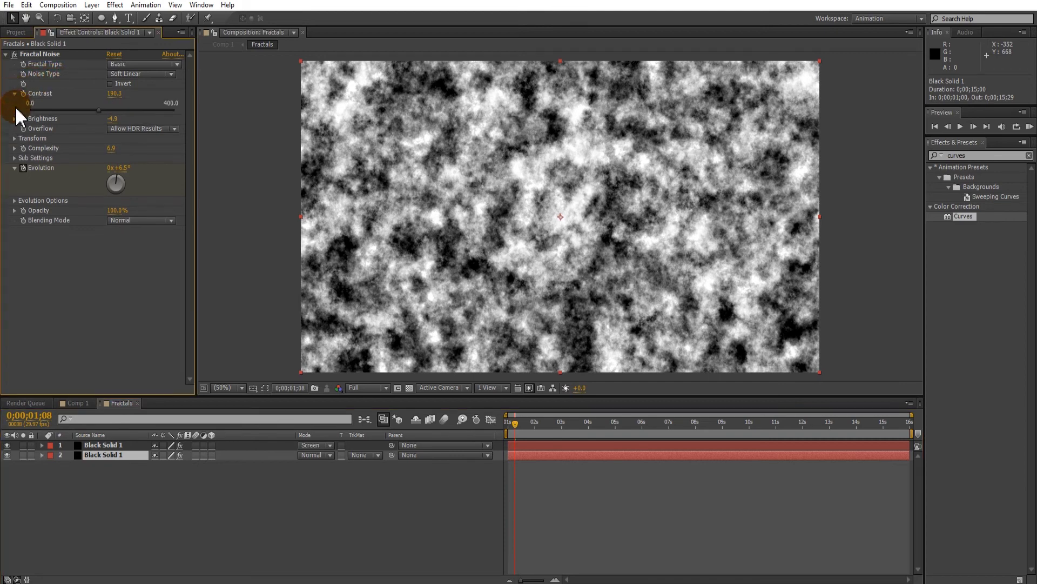
left_click(15, 118)
left_click_drag(99, 111, 132, 114)
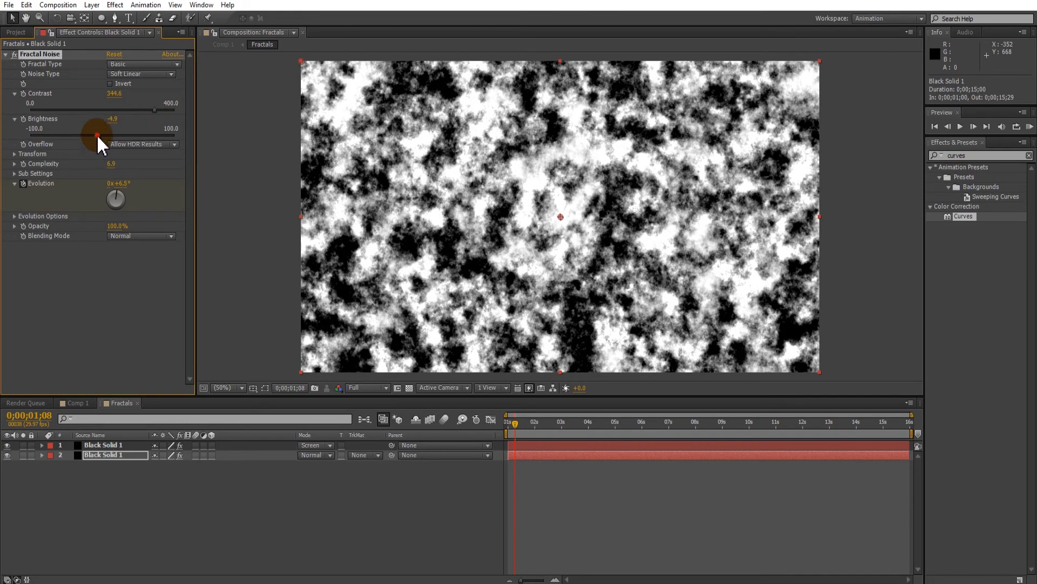
left_click_drag(93, 137, 85, 137)
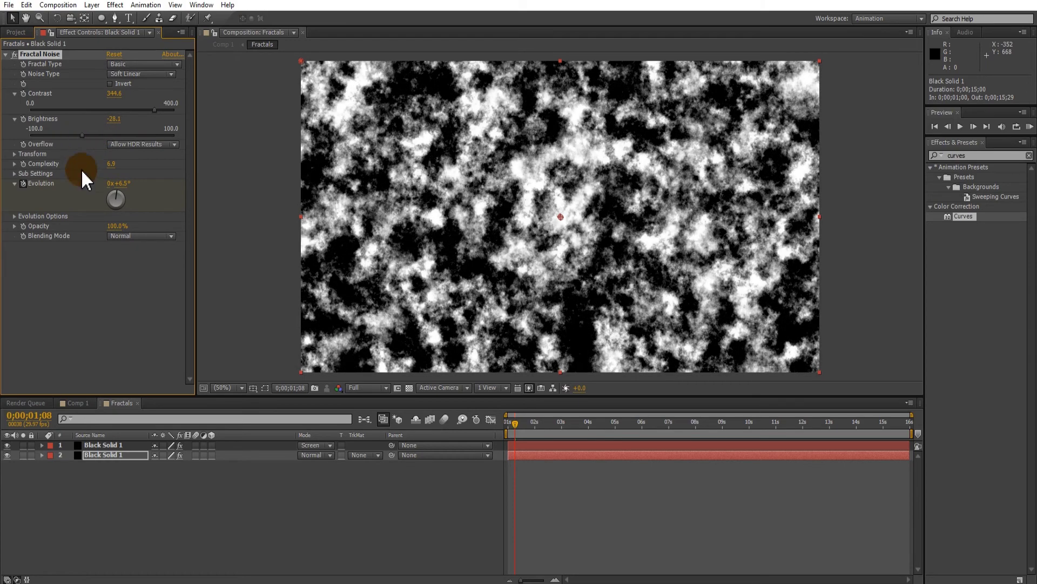
left_click(76, 403)
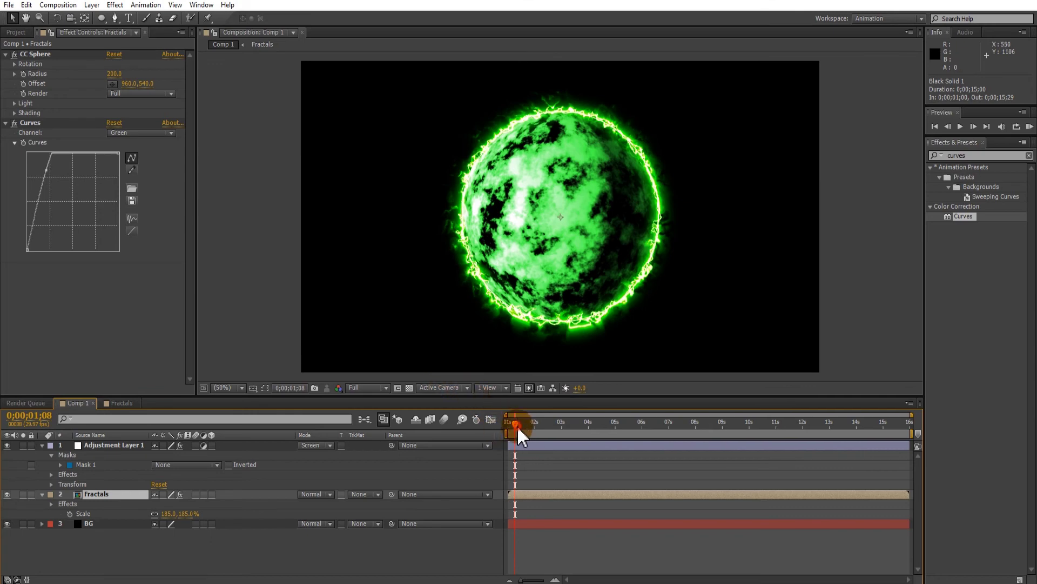
Step: Change Adjustment Layer 1's Saber preset to Neon and bring up the Glow Color picker
mouse_move(525, 427)
left_mouse_down()
mouse_move(614, 420)
mouse_move(535, 433)
left_mouse_up()
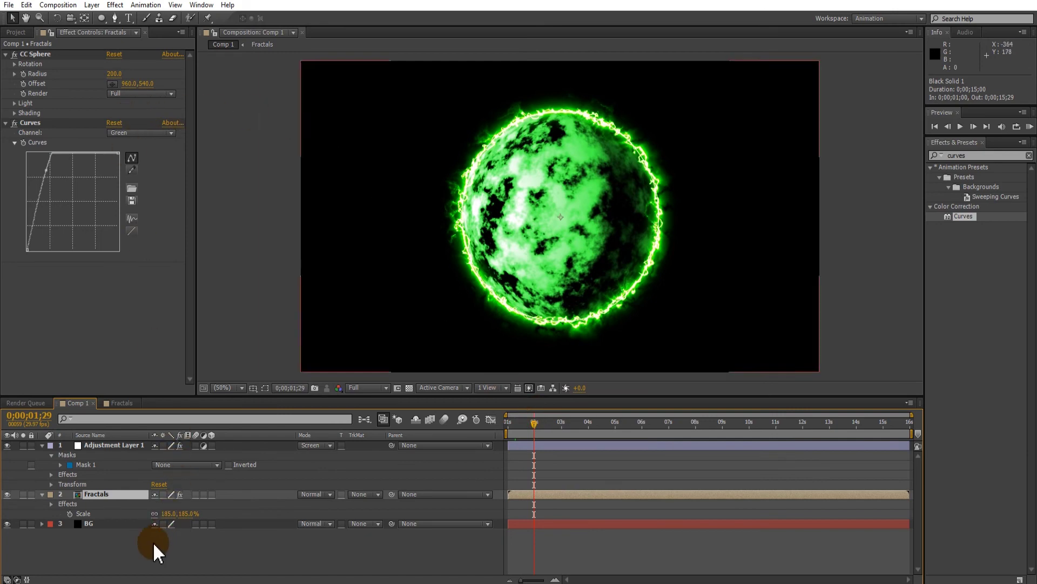
left_click(111, 444)
left_click(120, 67)
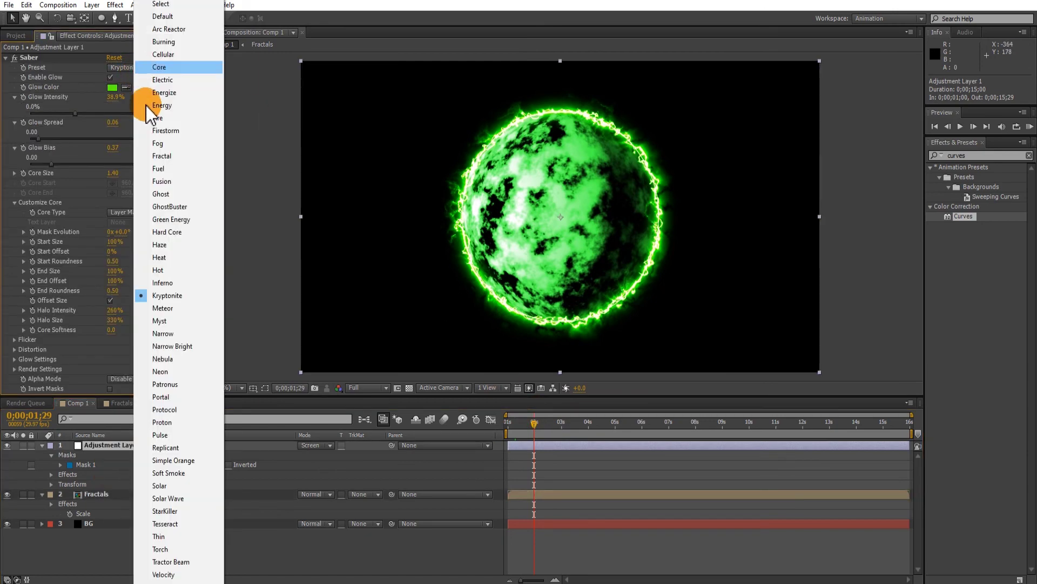
left_click(171, 372)
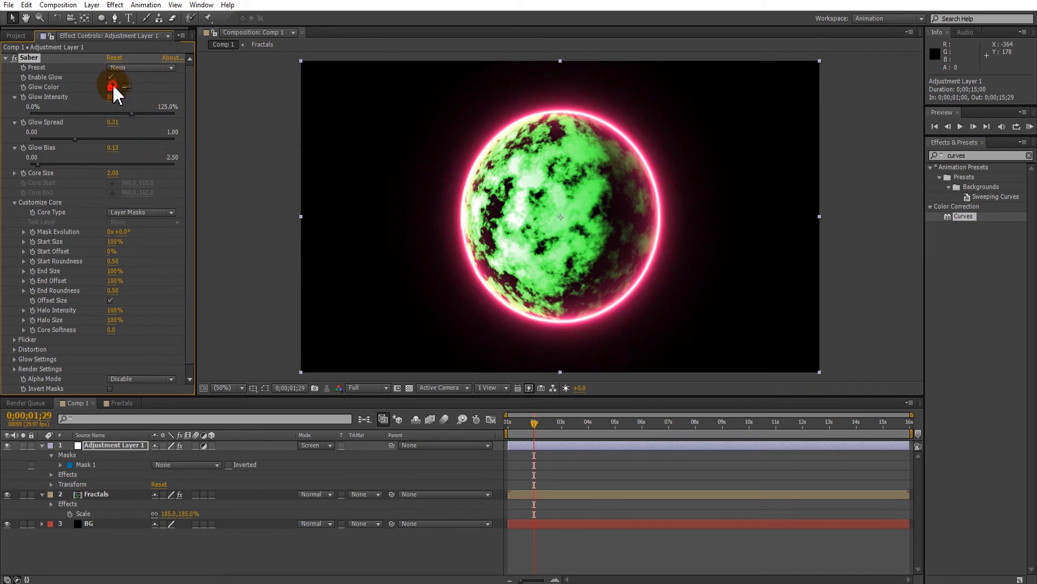
left_click(112, 87)
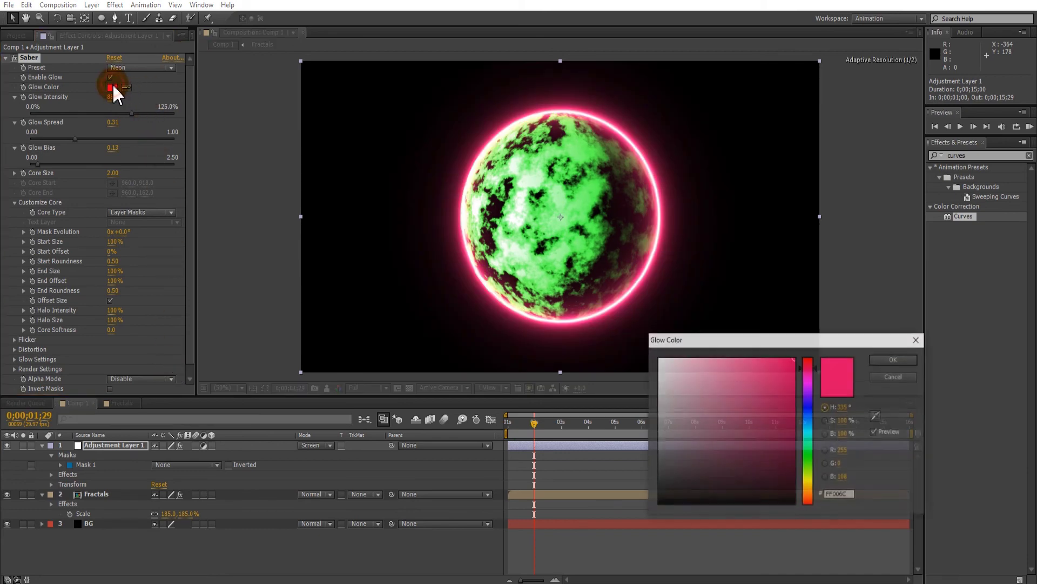
Step: Make the glow green (00FF0C), with Glow Spread 0.34, Glow Bias 0.40 and adjusted Glow Intensity
left_click(810, 455)
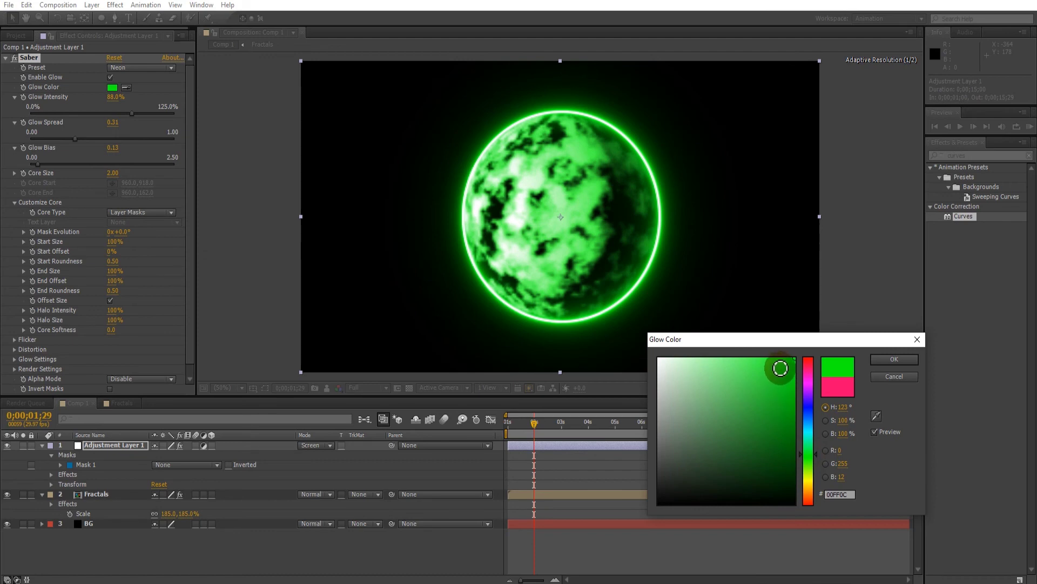
left_click(884, 361)
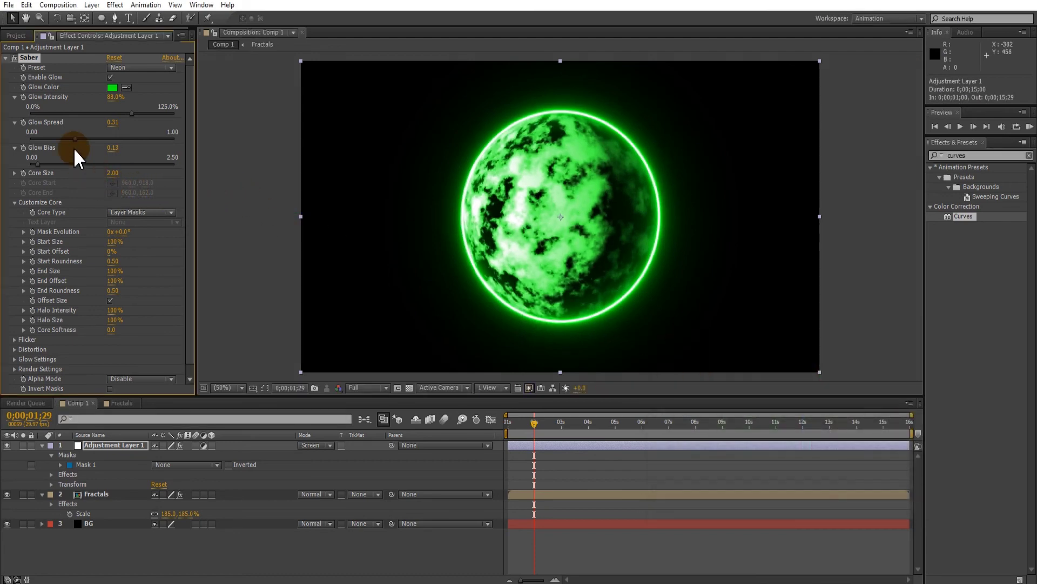
mouse_move(69, 142)
left_mouse_down()
mouse_move(110, 153)
mouse_move(85, 154)
left_mouse_up()
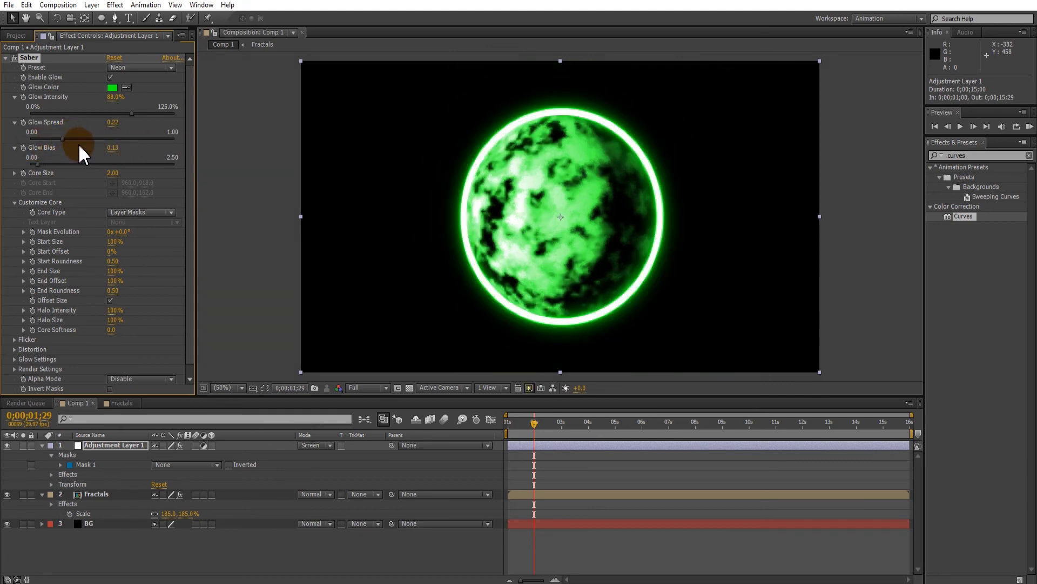
mouse_move(38, 164)
left_mouse_down()
mouse_move(74, 168)
mouse_move(57, 166)
left_mouse_up()
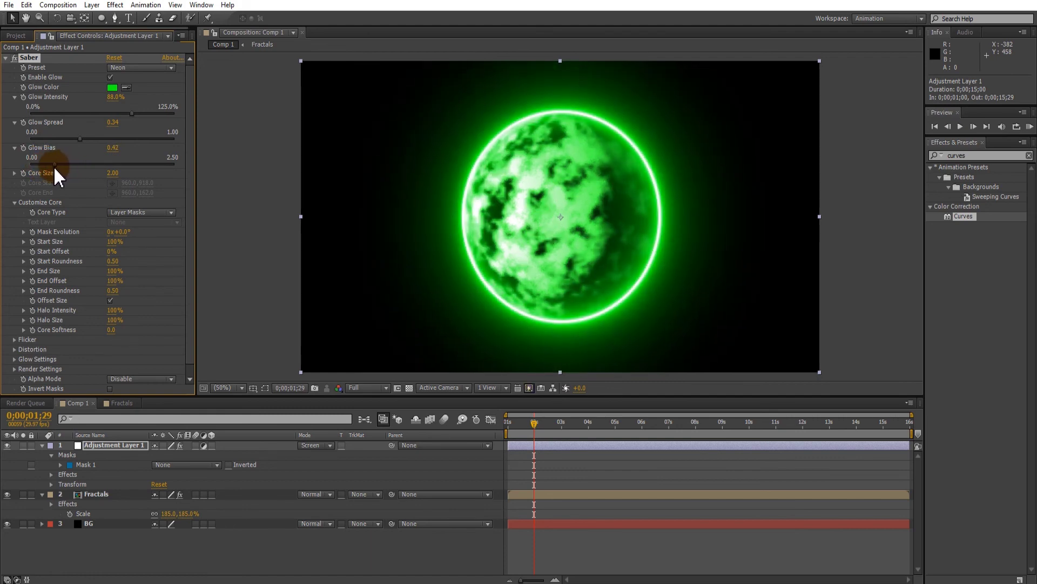
mouse_move(133, 113)
left_mouse_down()
mouse_move(153, 113)
mouse_move(89, 111)
mouse_move(92, 120)
left_mouse_up()
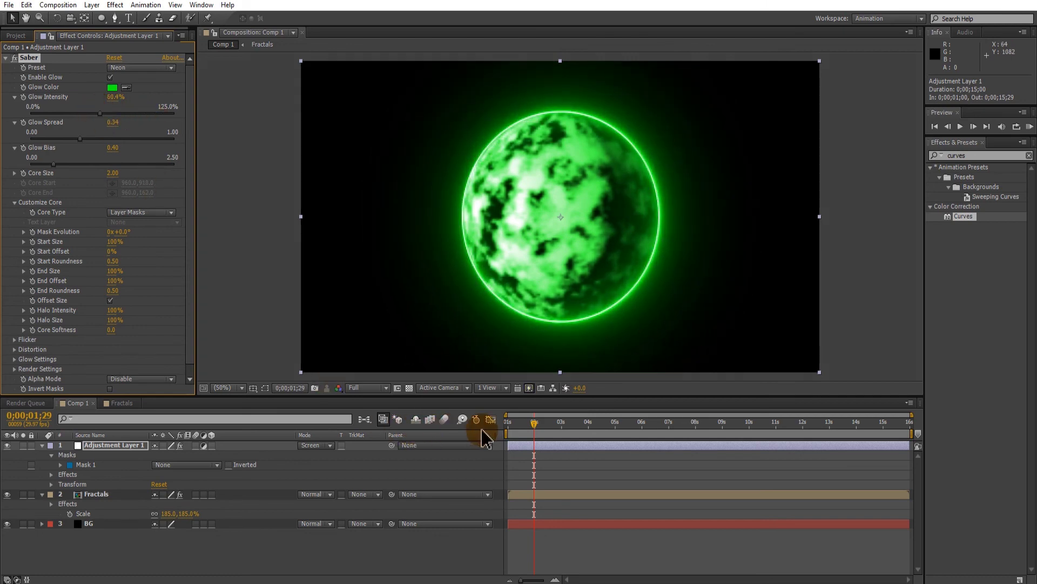
Step: Scrub the timeline to around 0;00;09;13 to preview the evolving green planet
left_click(532, 423)
left_click_drag(543, 426, 690, 432)
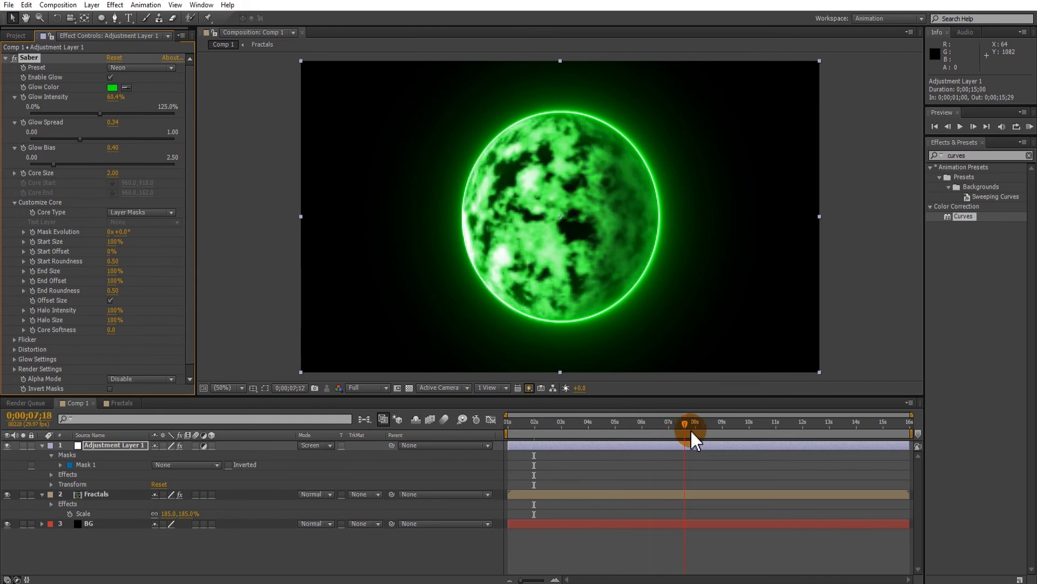
left_click_drag(730, 434, 733, 433)
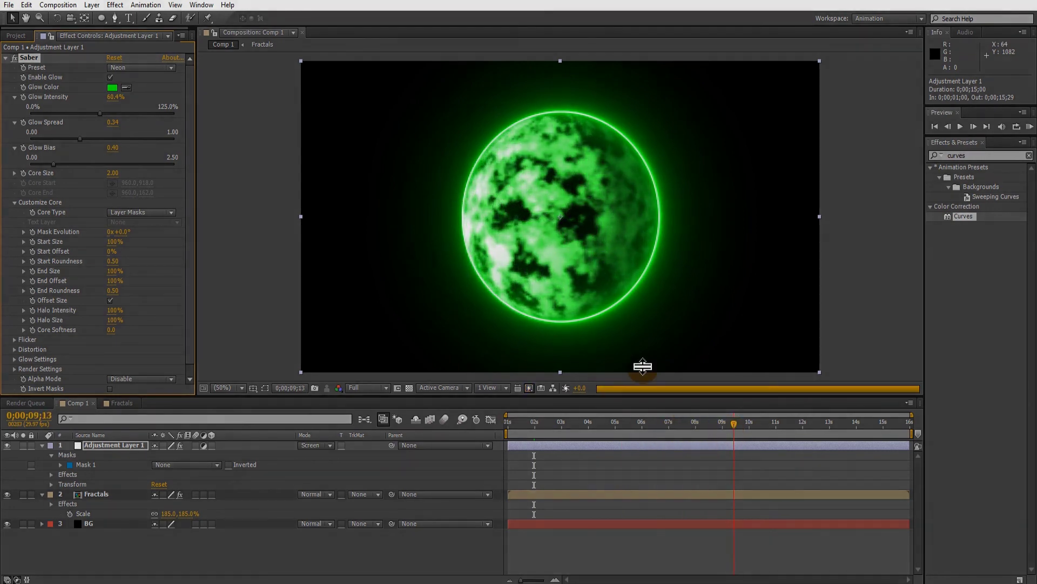